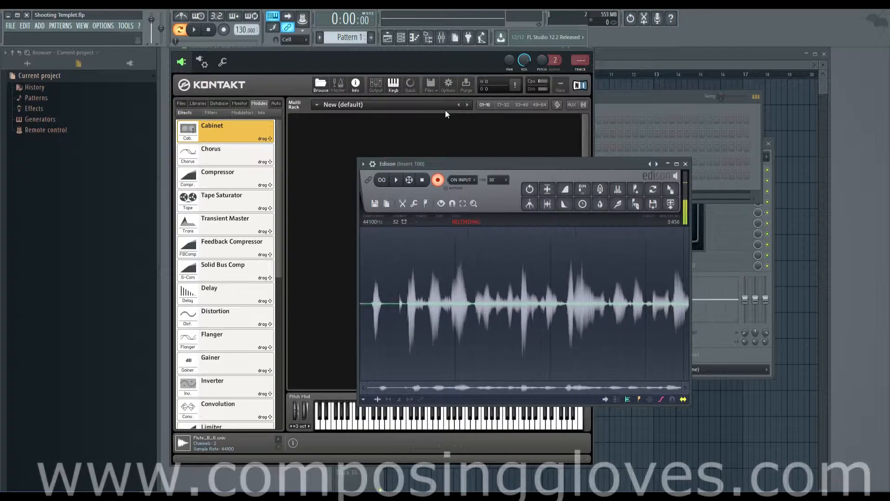
# Load the Choir [e] instrument from the Kontakt Factory Library and open it in instrument edit mode.
pyautogui.click(396, 54)
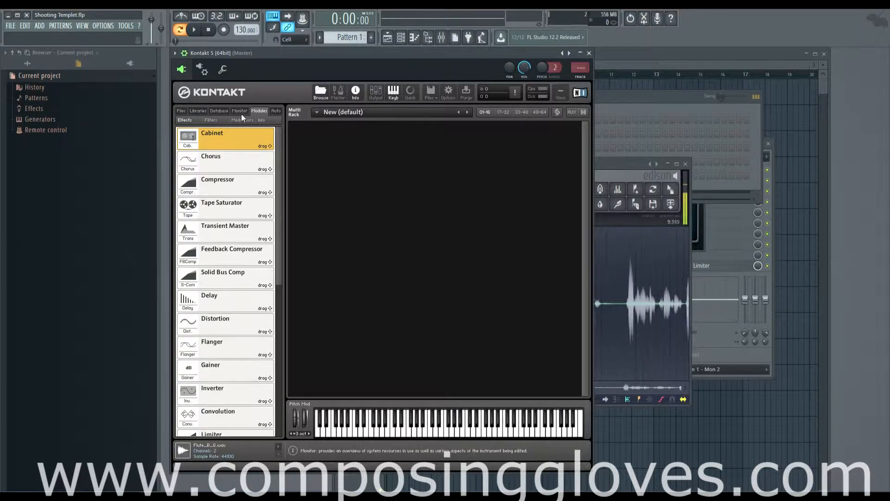
pyautogui.click(219, 112)
pyautogui.click(199, 111)
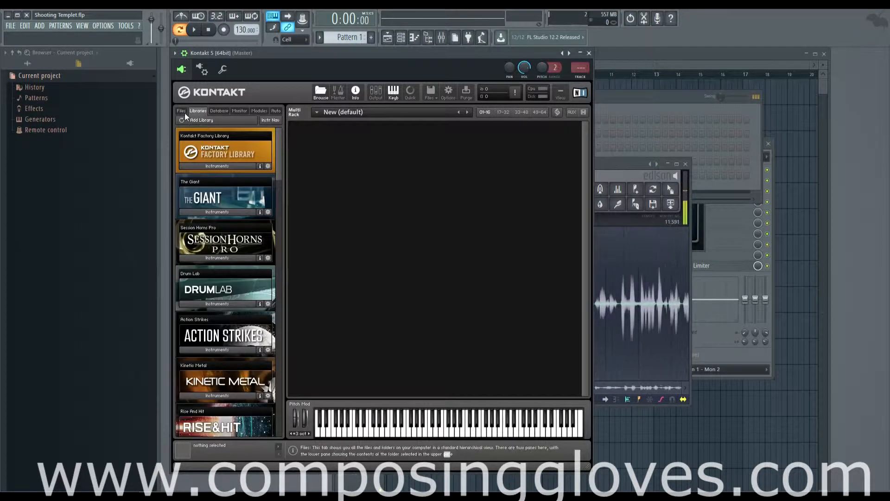
pyautogui.moveTo(421, 55); pyautogui.dragTo(424, 60)
pyautogui.click(241, 170)
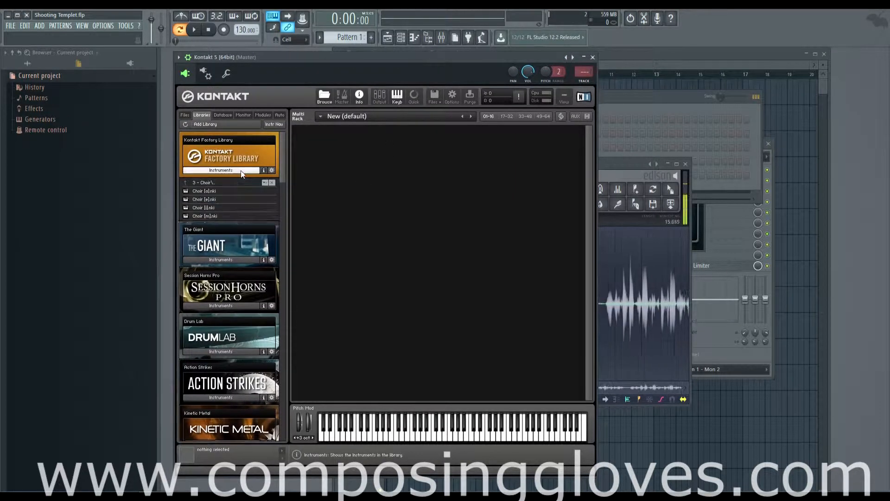
pyautogui.doubleClick(240, 201)
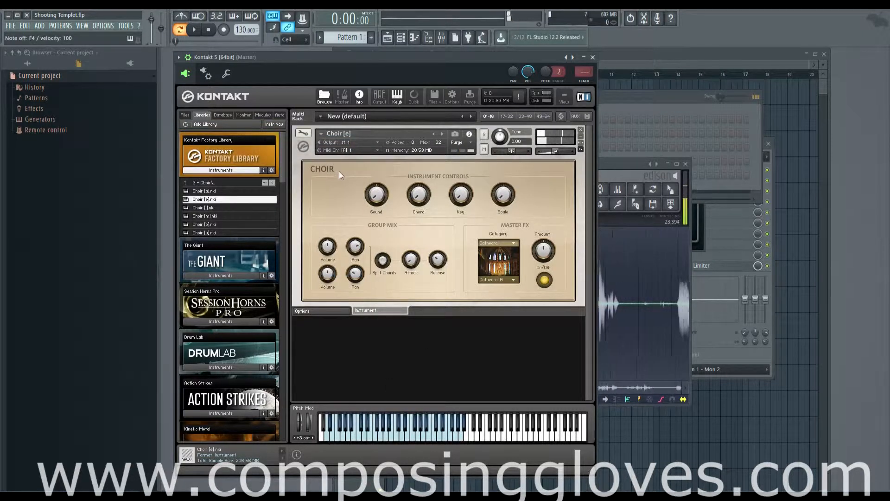
pyautogui.click(303, 133)
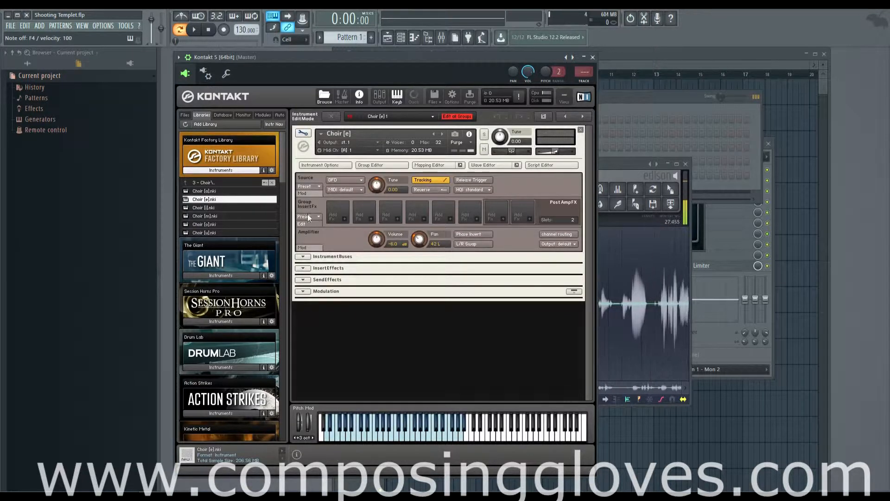
# Examine the modulation sections of the Amplifier and Source modules and the contents of the Instrument Buses section.
pyautogui.click(305, 246)
pyautogui.click(304, 247)
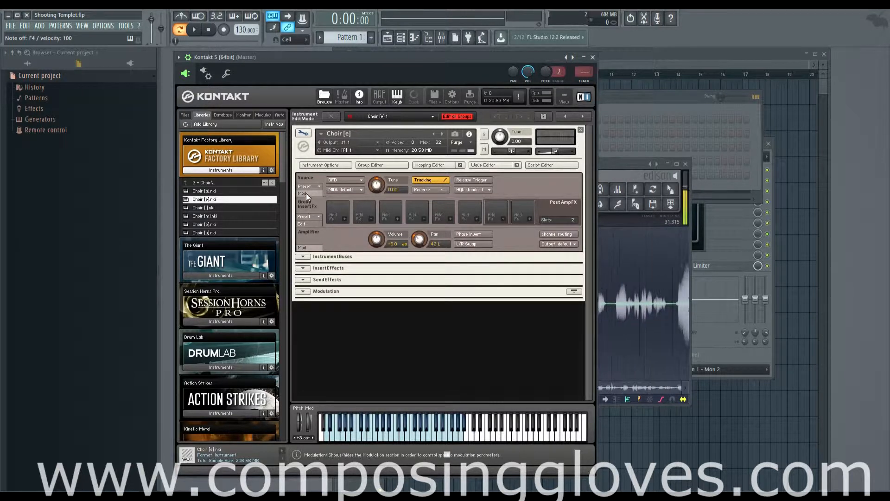
pyautogui.click(306, 193)
pyautogui.click(306, 193)
pyautogui.click(303, 256)
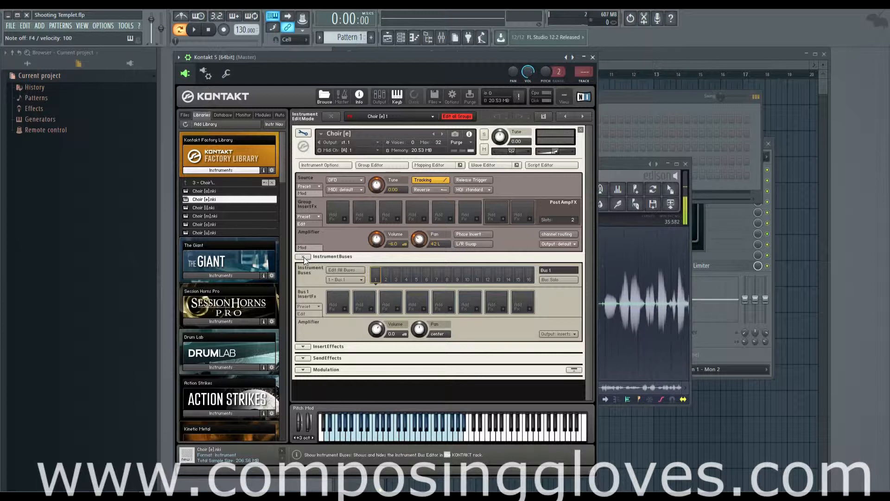
pyautogui.click(304, 257)
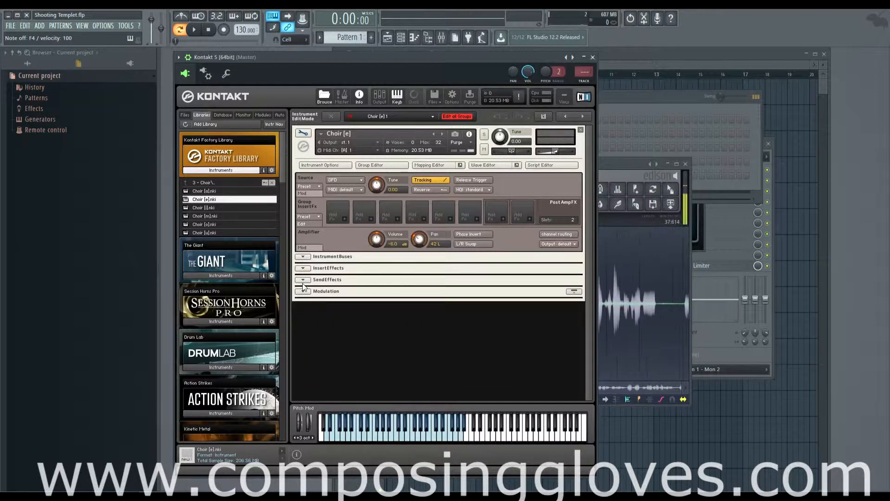
# Examine the volume envelope in the Modulation section, then look over the Instrument Buses and Insert Effects sections.
pyautogui.click(303, 291)
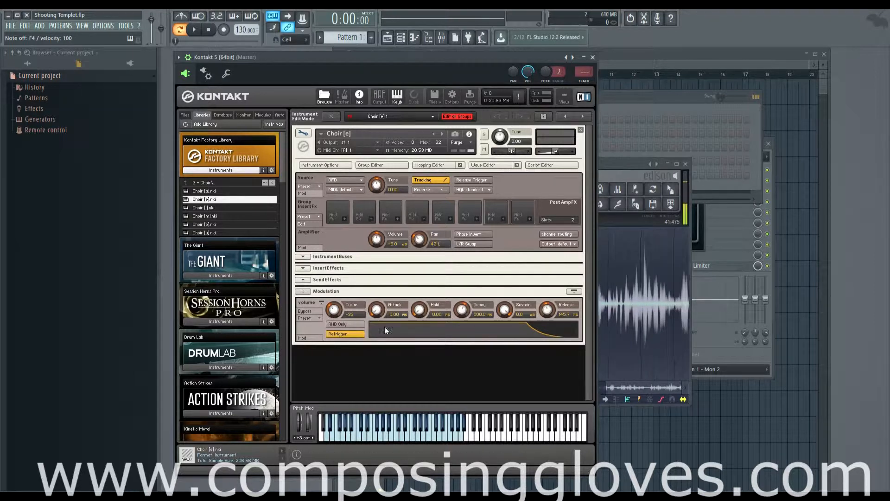
pyautogui.click(320, 292)
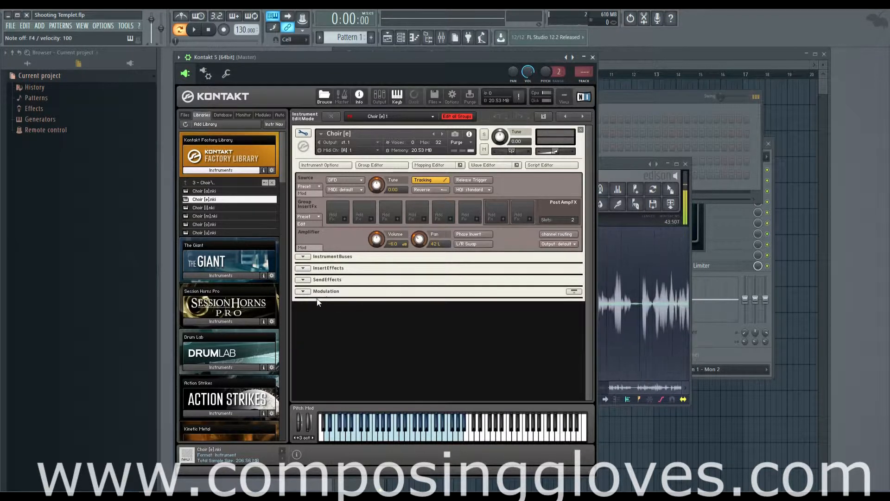
pyautogui.click(304, 292)
pyautogui.click(303, 292)
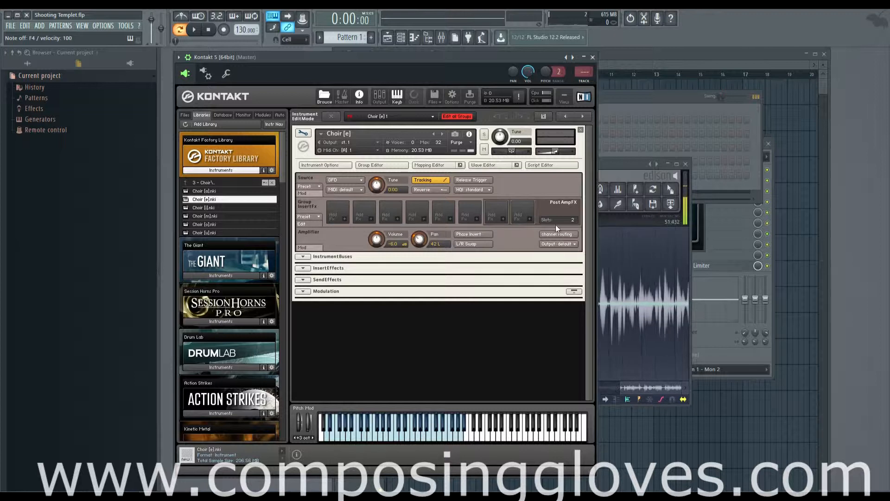
pyautogui.click(303, 257)
pyautogui.click(303, 257)
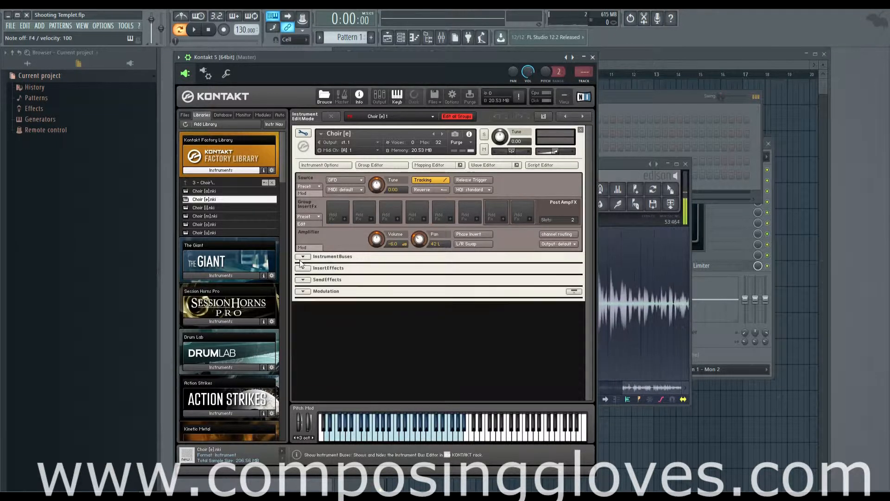
pyautogui.click(304, 269)
pyautogui.click(304, 268)
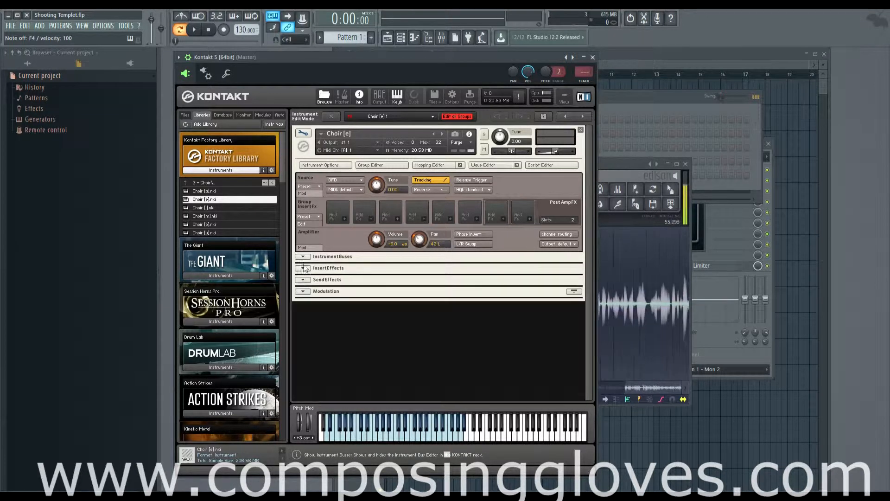
# Browse the effects in the module library, from Cabinet down to Jump.
pyautogui.click(263, 115)
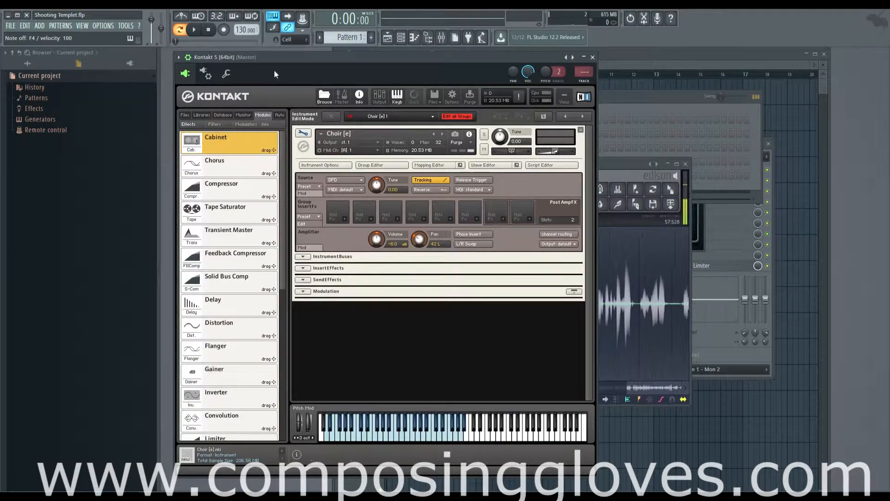
pyautogui.moveTo(295, 65); pyautogui.dragTo(310, 54)
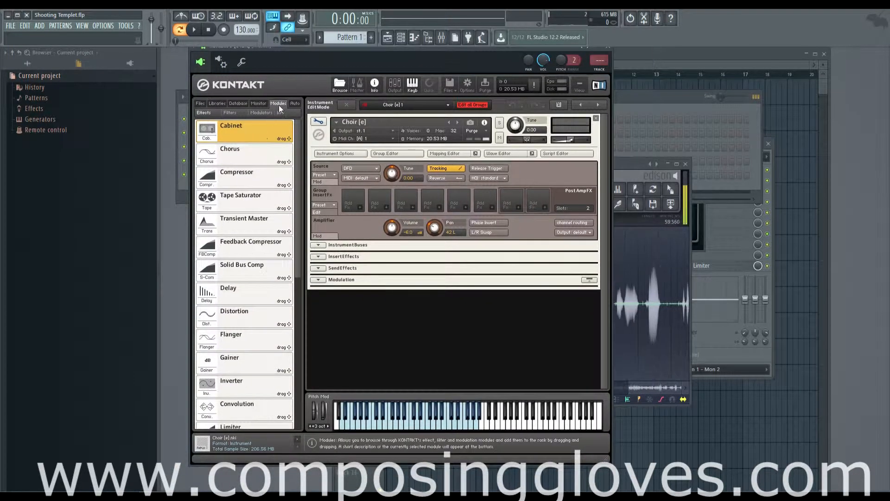
pyautogui.scroll(-6, 288, 246)
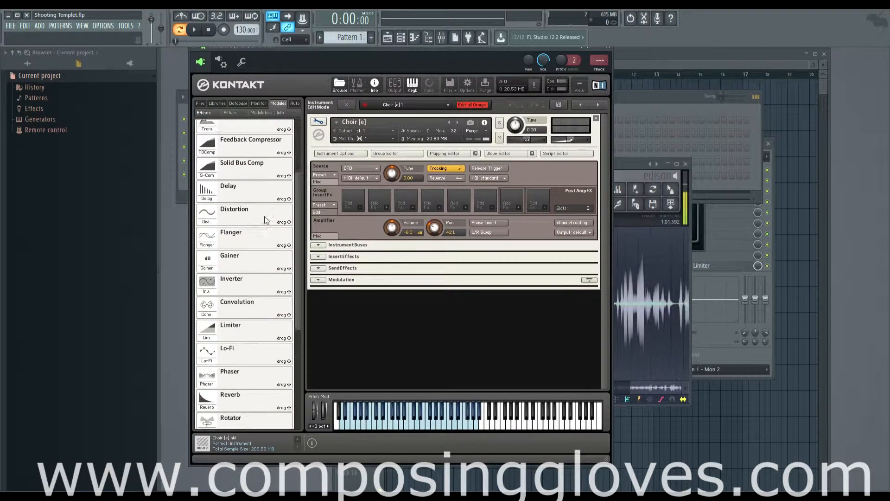
pyautogui.scroll(-7, 292, 259)
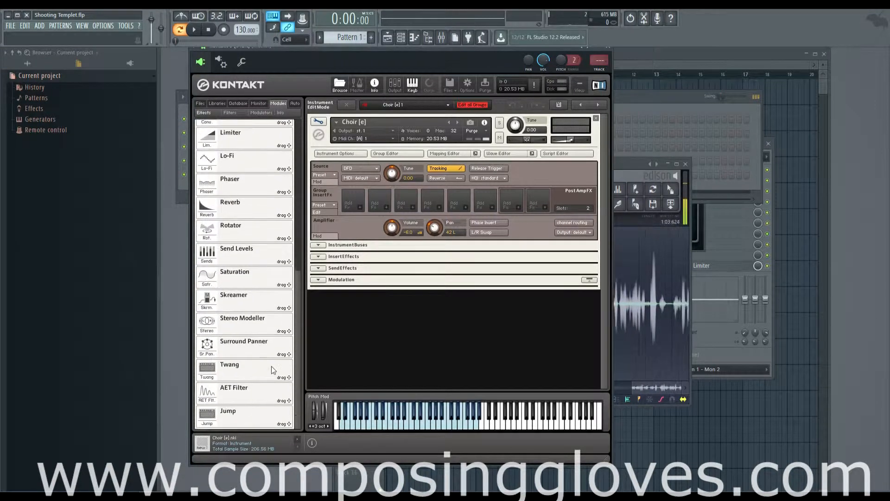
pyautogui.scroll(13, 286, 352)
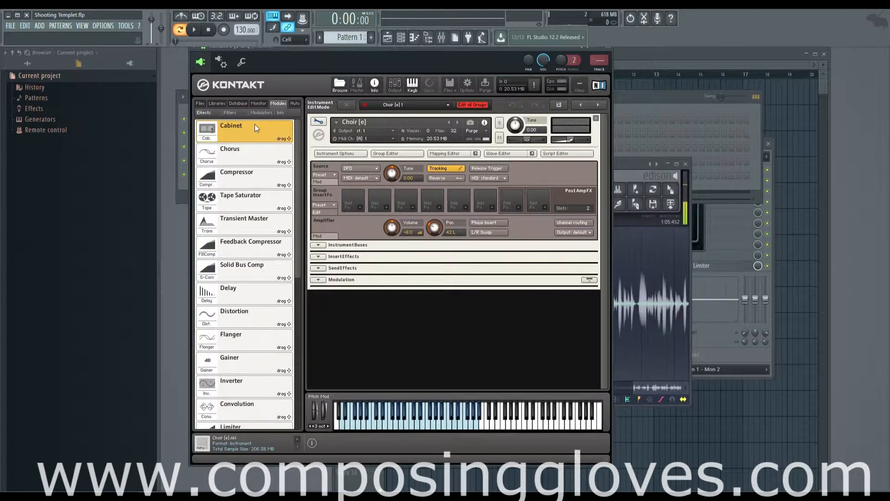
# Compare the filter, modulator and effect categories of the module library, ending on the low-pass filters.
pyautogui.click(227, 113)
pyautogui.click(261, 113)
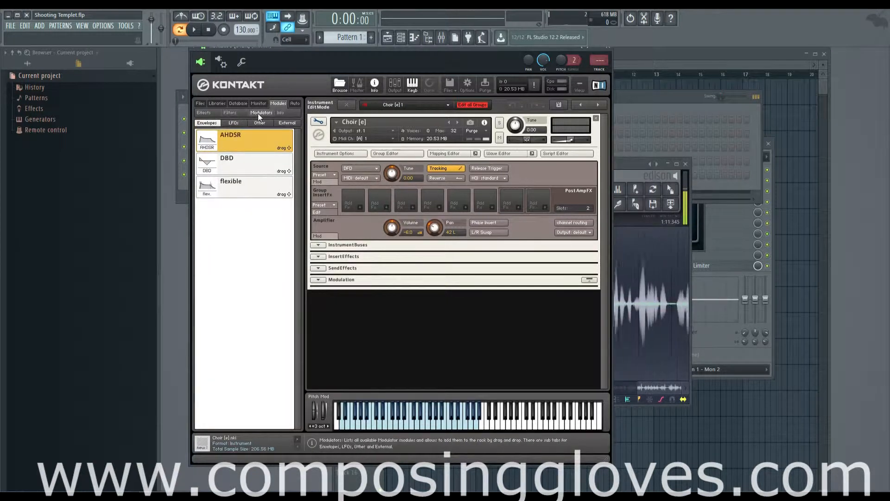
pyautogui.click(230, 112)
pyautogui.click(213, 112)
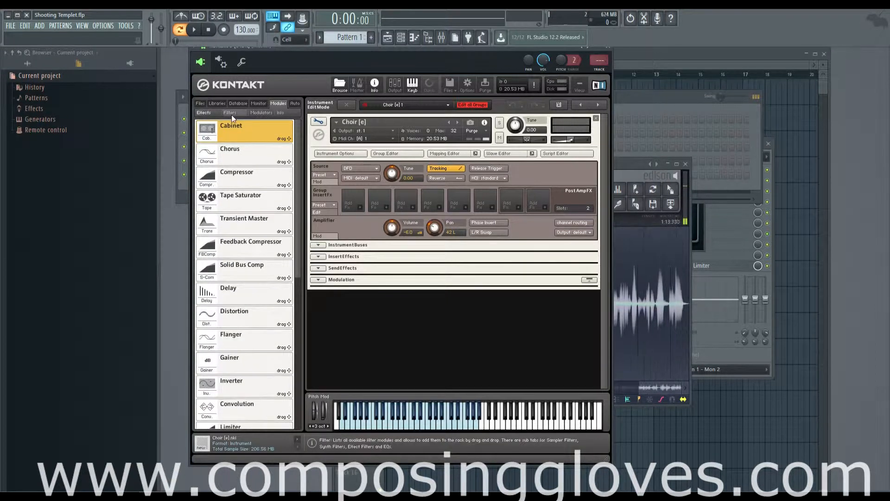
pyautogui.click(227, 115)
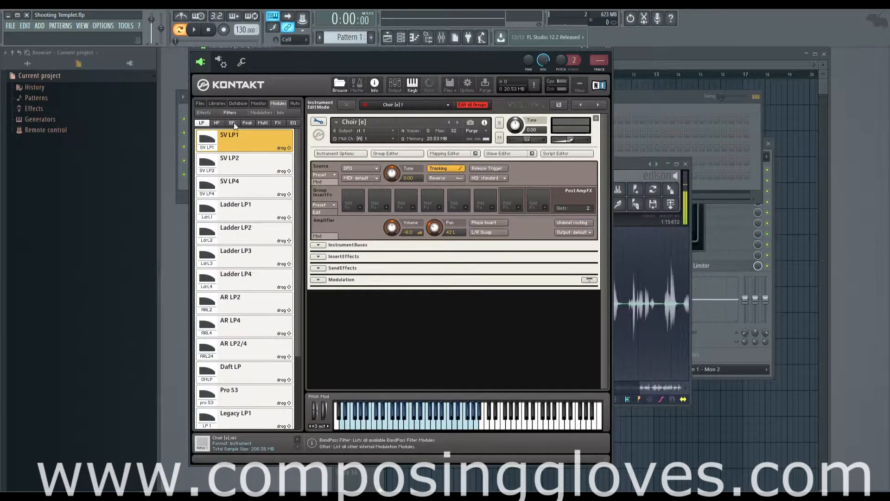
# Show the info pane for the modulators, enlarge it, and view the DBD and flexible envelope descriptions.
pyautogui.click(261, 113)
pyautogui.click(280, 113)
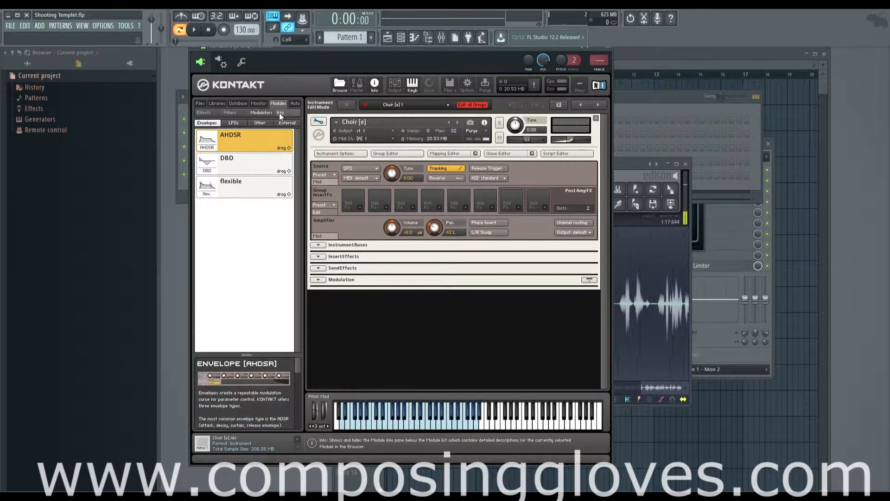
pyautogui.moveTo(250, 353); pyautogui.dragTo(256, 251)
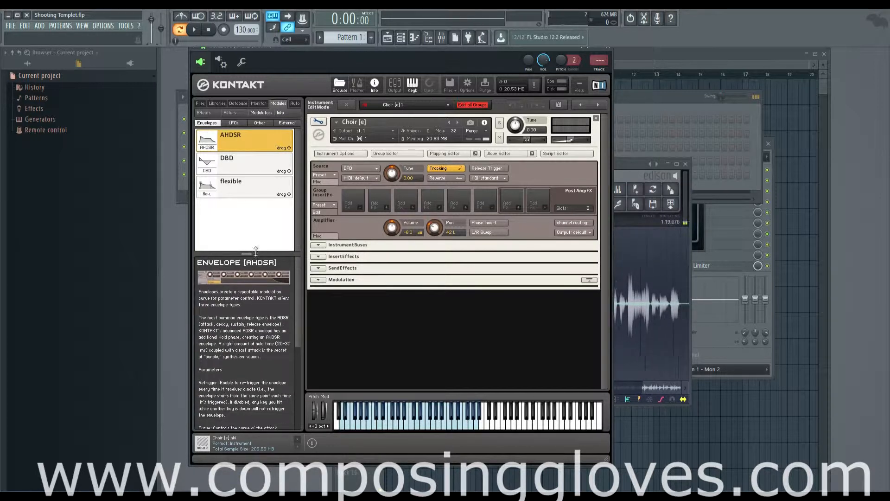
pyautogui.click(247, 165)
pyautogui.click(248, 185)
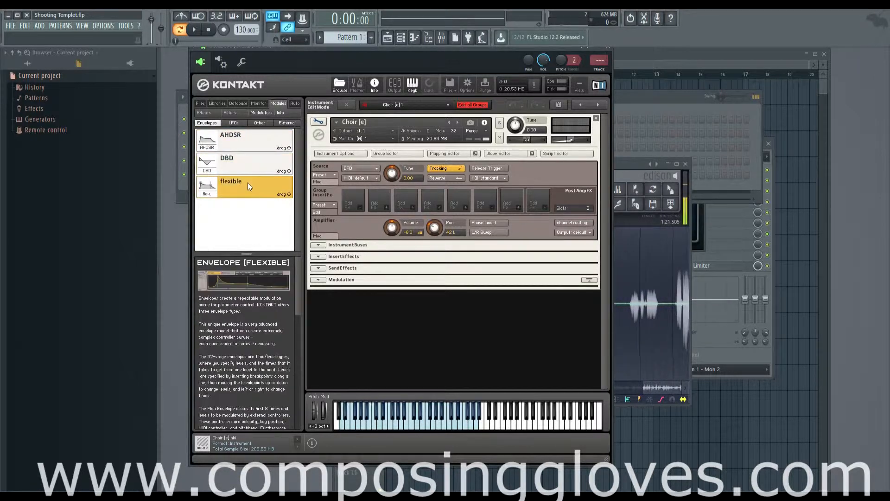
# Look through the LFO, Other and External modulator categories and their descriptions, returning to the envelopes.
pyautogui.click(234, 123)
pyautogui.click(259, 123)
pyautogui.click(287, 123)
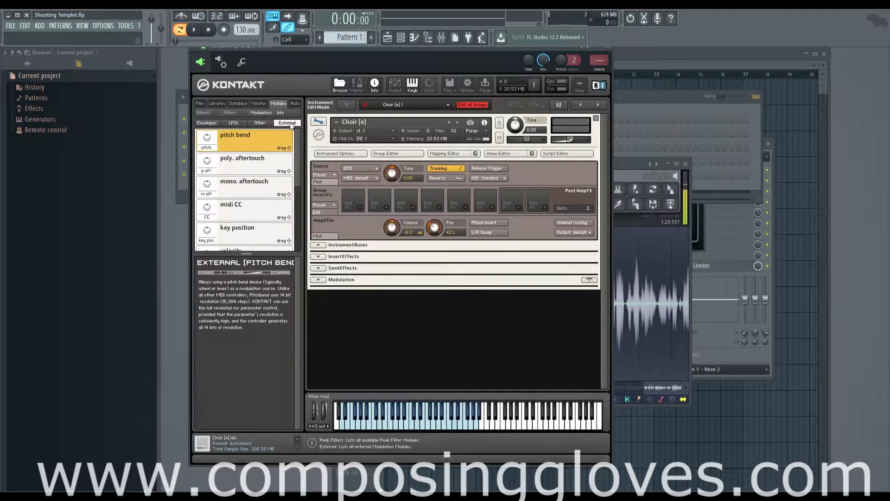
pyautogui.click(267, 122)
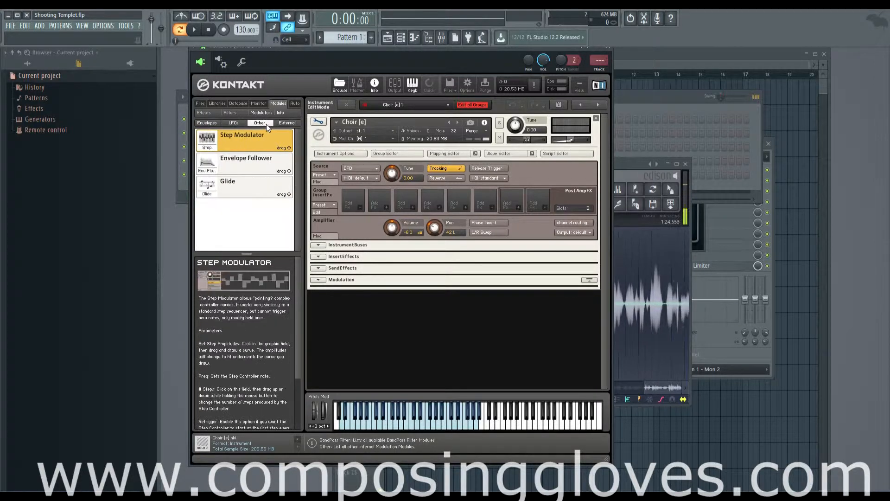
pyautogui.click(235, 123)
pyautogui.click(208, 123)
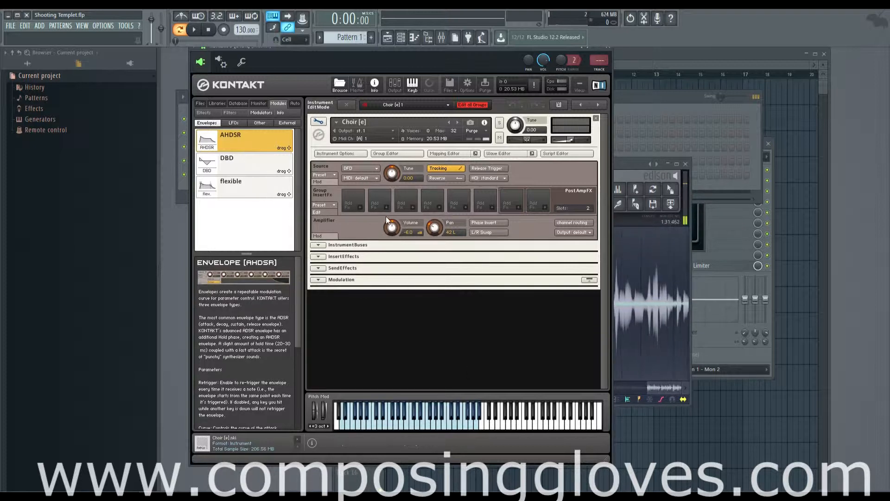
pyautogui.click(236, 123)
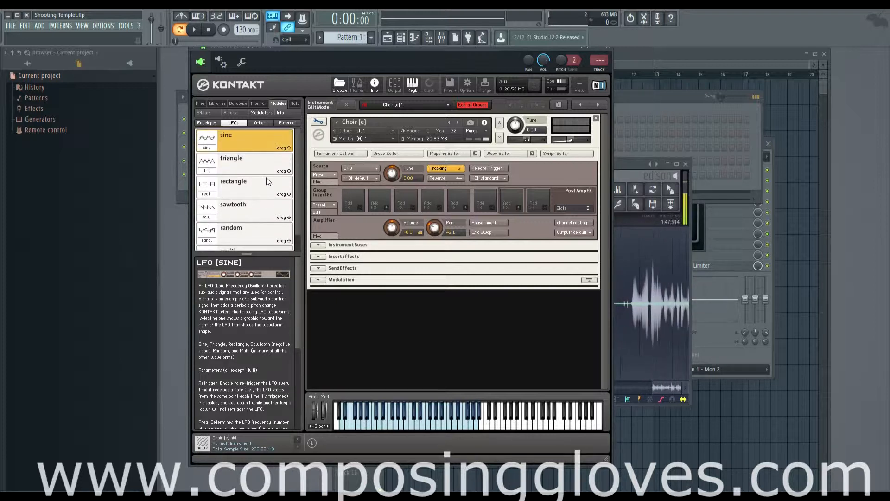
pyautogui.click(262, 123)
pyautogui.click(286, 123)
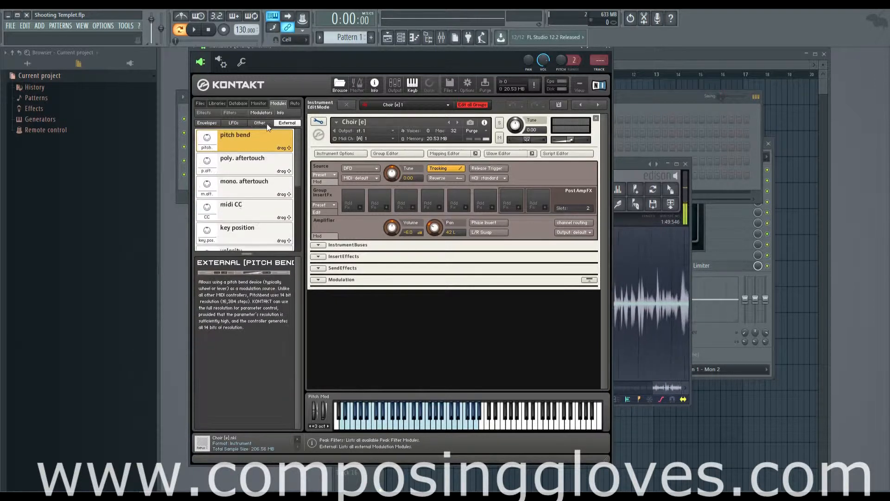
pyautogui.click(255, 123)
pyautogui.click(242, 124)
pyautogui.click(207, 122)
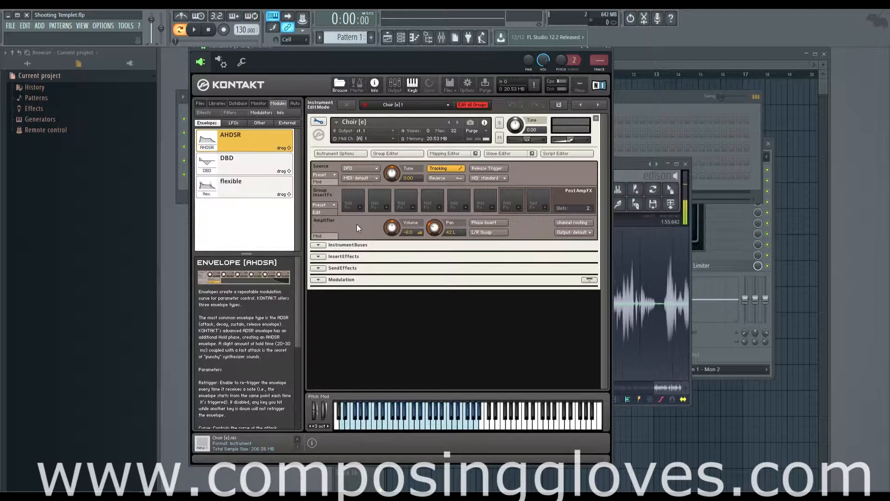
# Open the Source module's modulation settings and review the source choices for its pitch bend modulator, leaving the assignment as is.
pyautogui.click(330, 182)
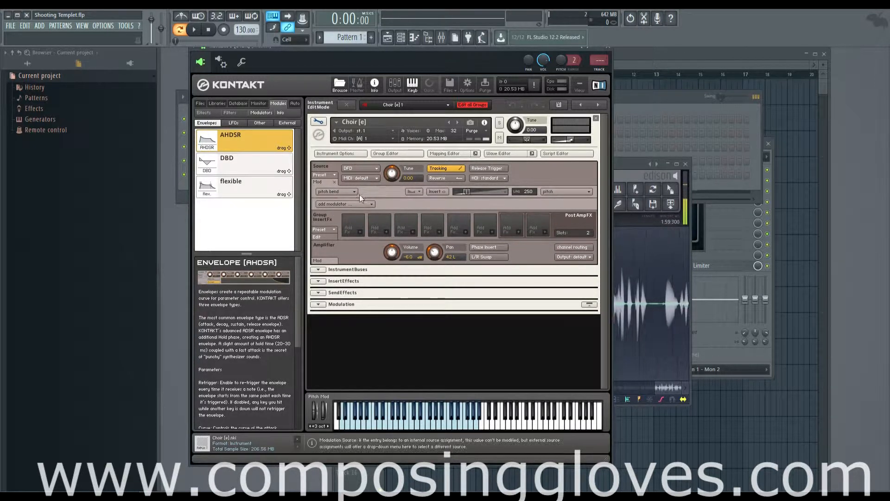
pyautogui.click(350, 193)
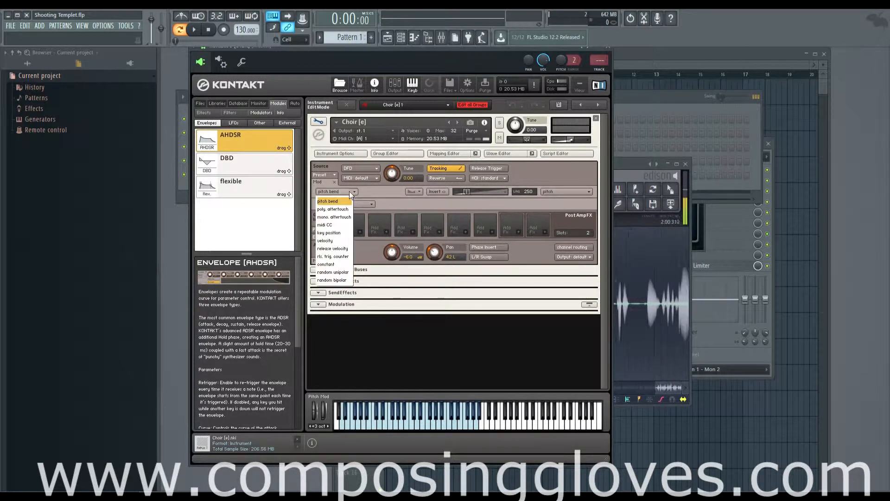
pyautogui.click(321, 181)
pyautogui.click(319, 180)
pyautogui.click(319, 181)
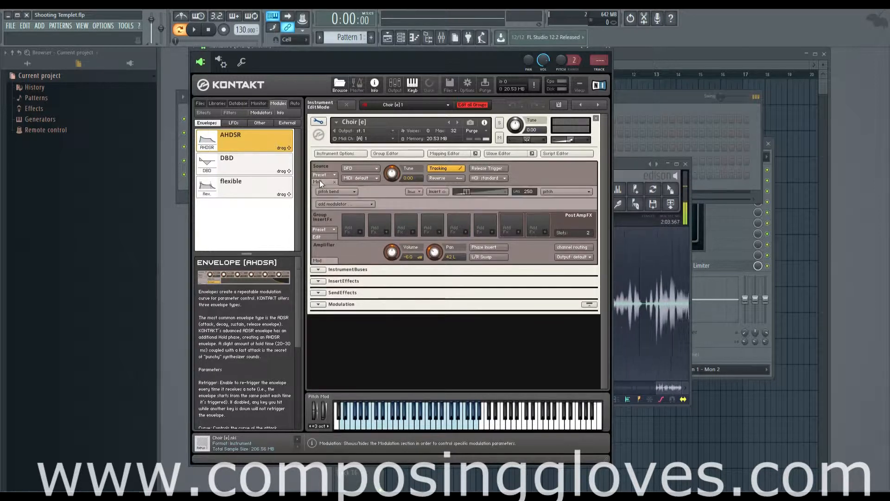
pyautogui.click(329, 192)
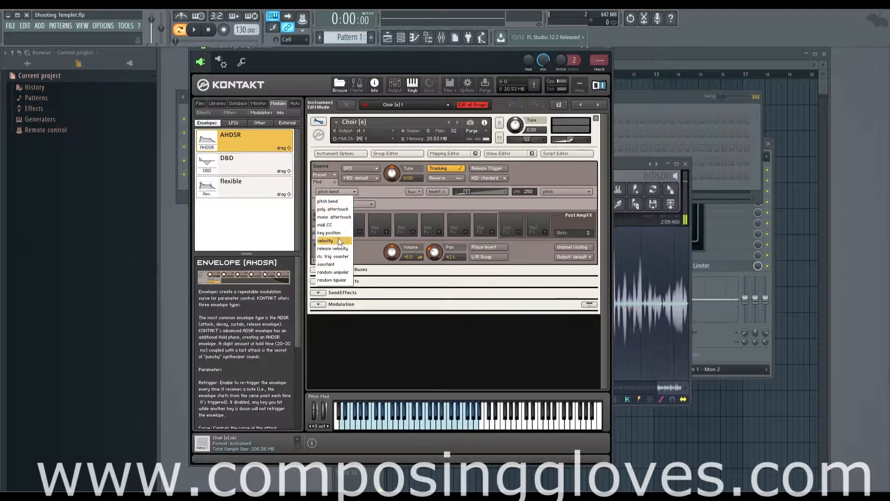
pyautogui.click(345, 190)
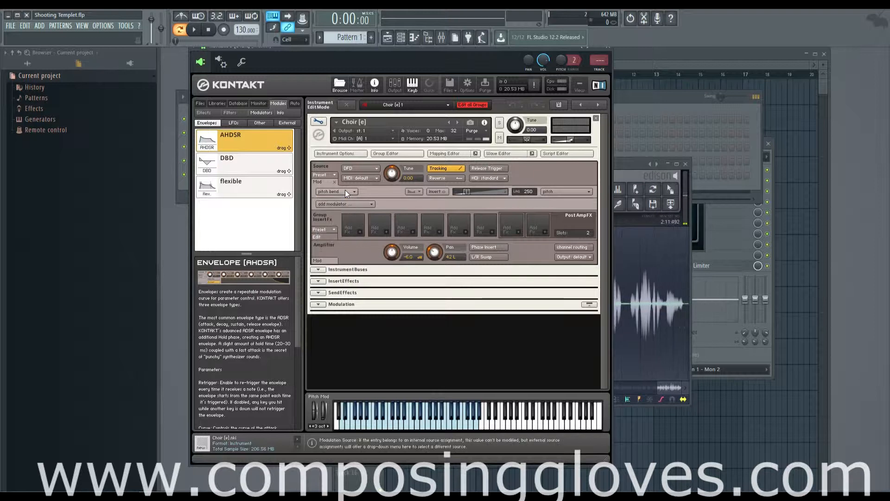
# Review the target choices for the Source module's pitch bend modulator, leaving pitch assigned, and close the modulation settings.
pyautogui.click(566, 192)
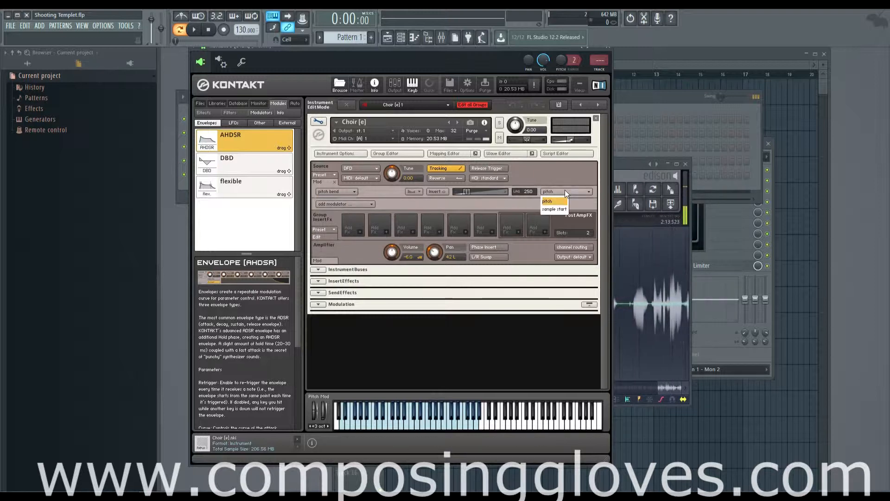
pyautogui.click(577, 192)
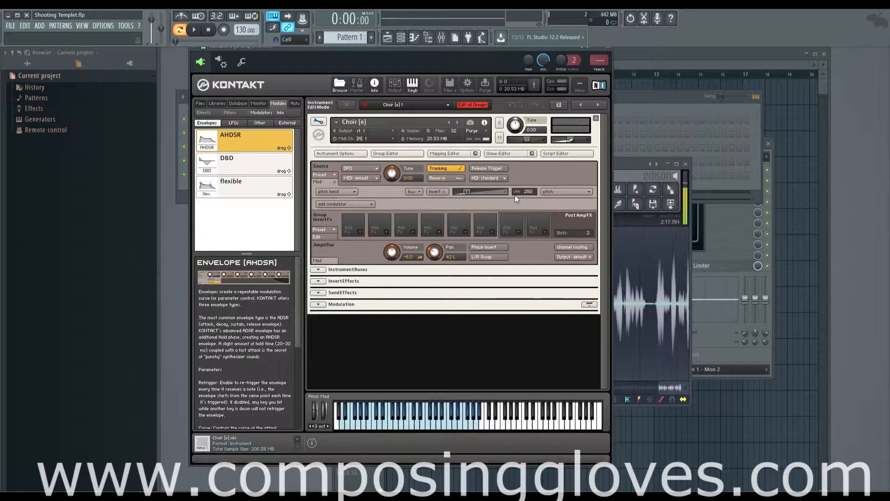
pyautogui.click(316, 182)
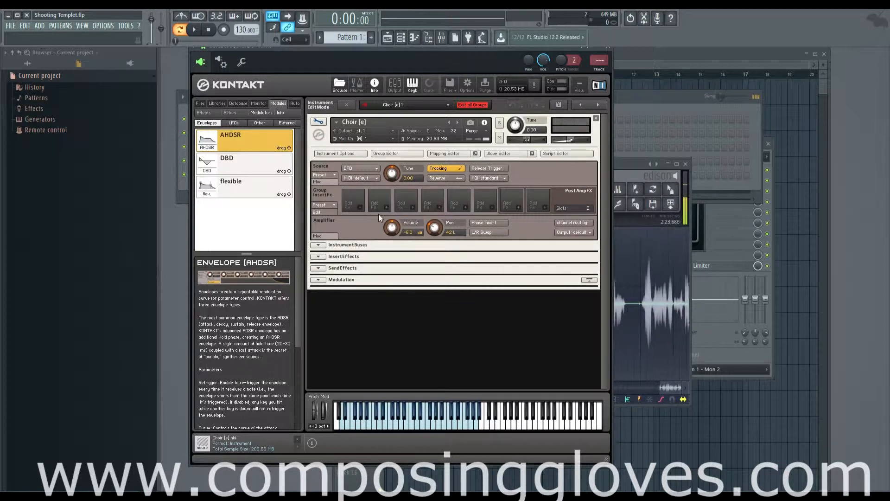
# Remove the choir instrument and browse the project files to Gloves Cello Fin 19 in the Fin folder under Composing Gloves, Cello.
pyautogui.click(597, 119)
pyautogui.click(18, 76)
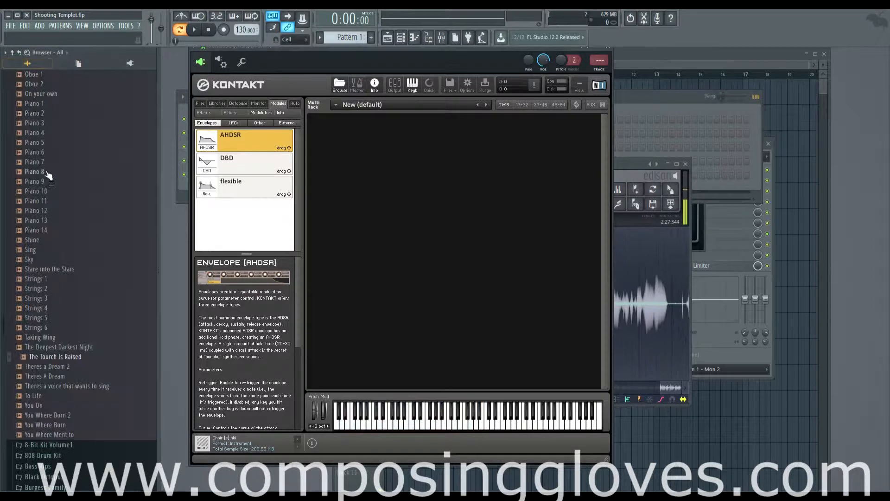
pyautogui.scroll(10, 65, 191)
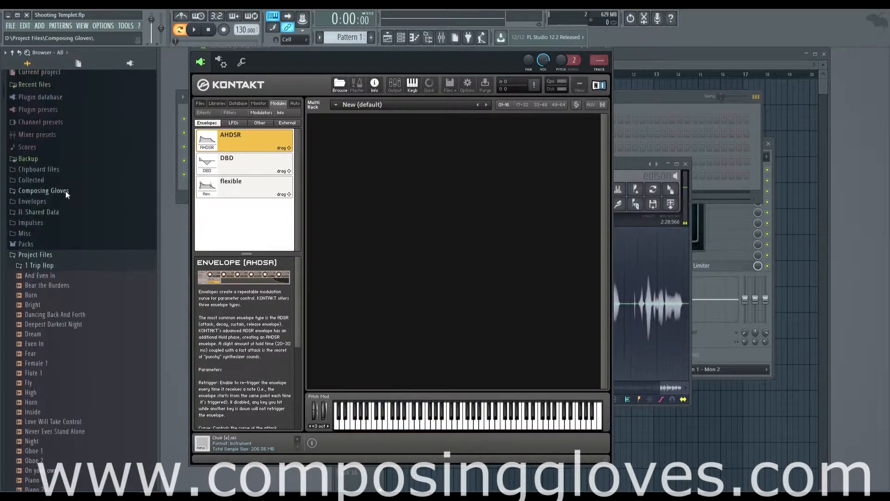
pyautogui.click(68, 269)
pyautogui.scroll(-2, 75, 216)
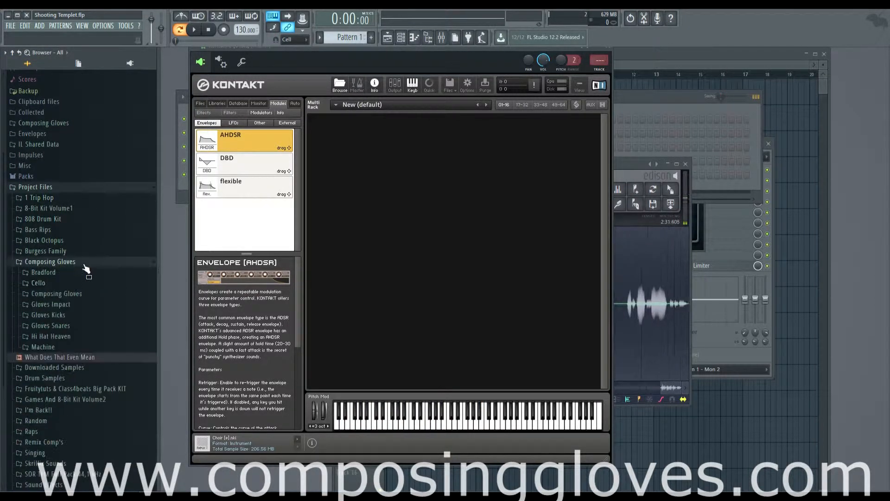
pyautogui.click(82, 284)
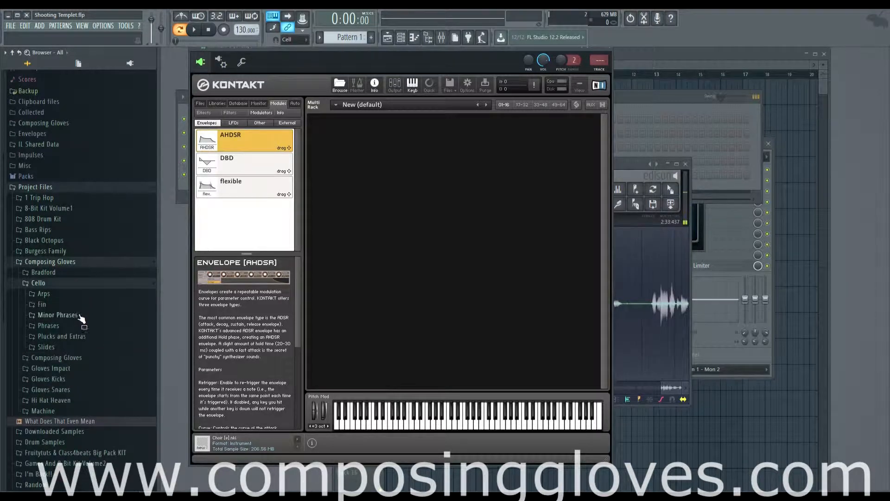
pyautogui.click(74, 304)
pyautogui.click(75, 311)
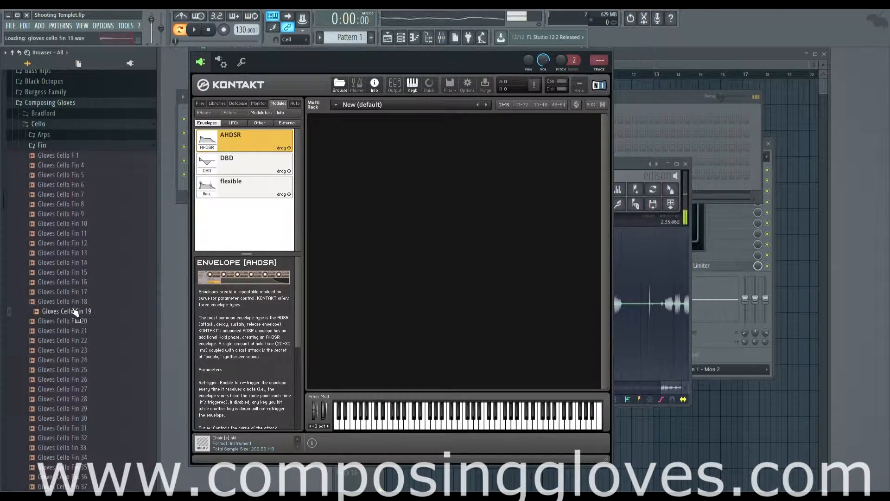
# Create an instrument from the Gloves Cello Fin 19 sample in the empty rack, open it for editing and audition it.
pyautogui.moveTo(74, 313); pyautogui.dragTo(322, 151)
pyautogui.click(319, 121)
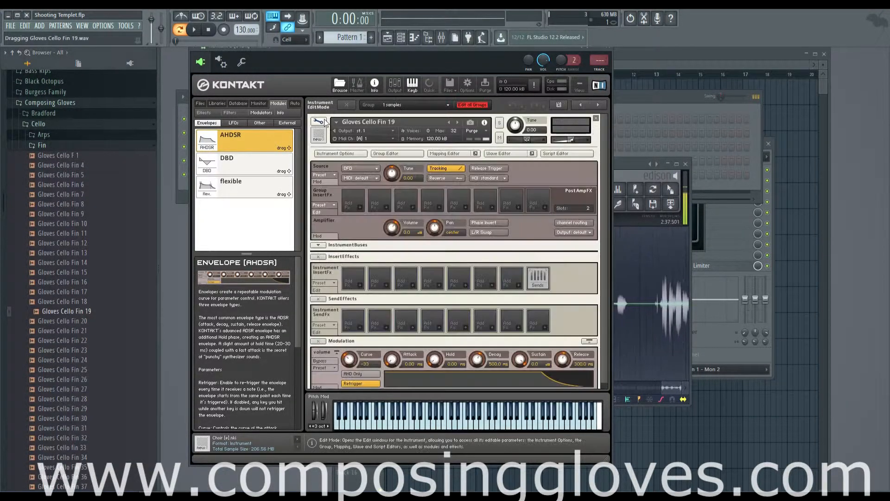
pyautogui.click(434, 419)
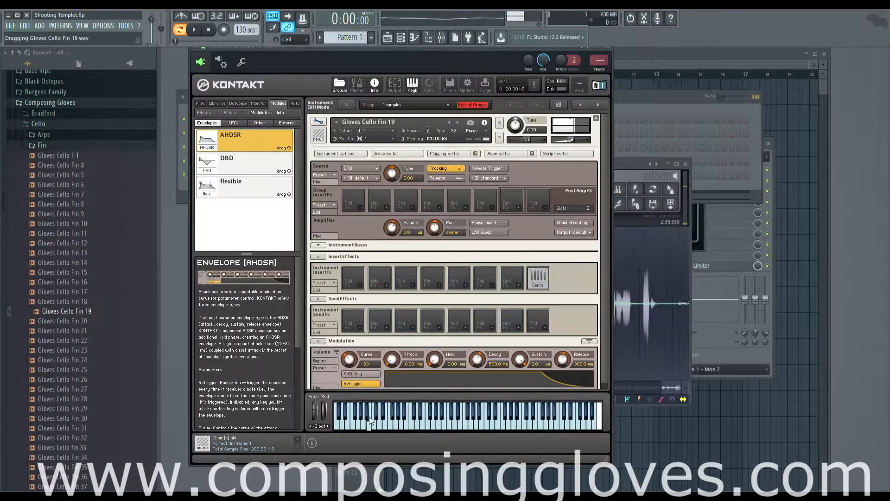
# Lengthen the attack of the cello instrument's volume envelope to about 118 ms.
pyautogui.scroll(-1, 566, 296)
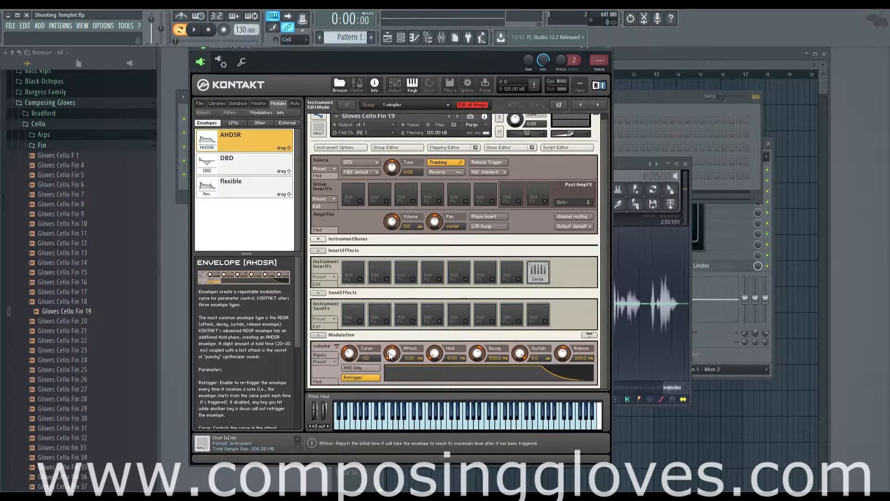
pyautogui.moveTo(391, 356); pyautogui.dragTo(403, 392)
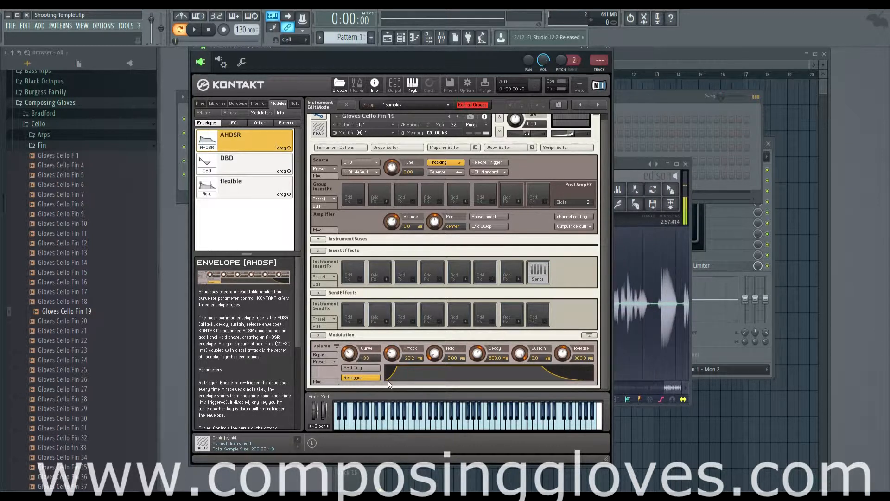
pyautogui.moveTo(392, 357); pyautogui.dragTo(397, 342)
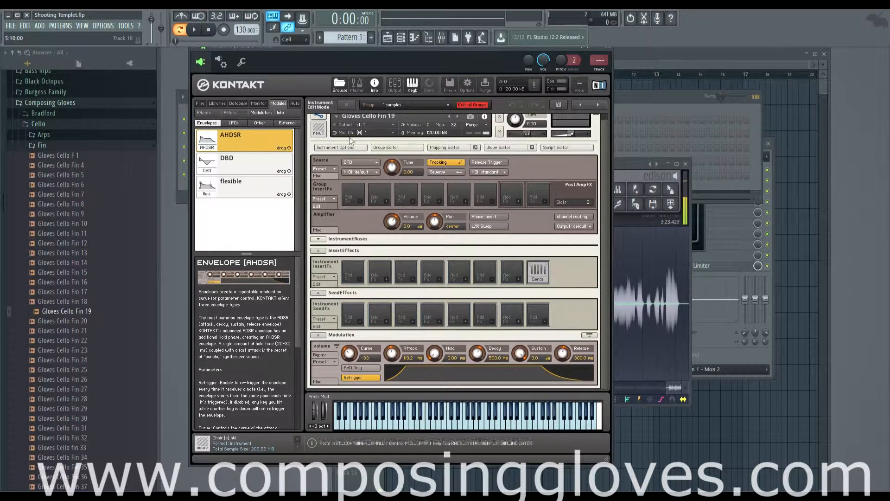
# Show the Mapping Editor and Wave Editor, and move the cello sample's start marker to 1233.
pyautogui.click(444, 147)
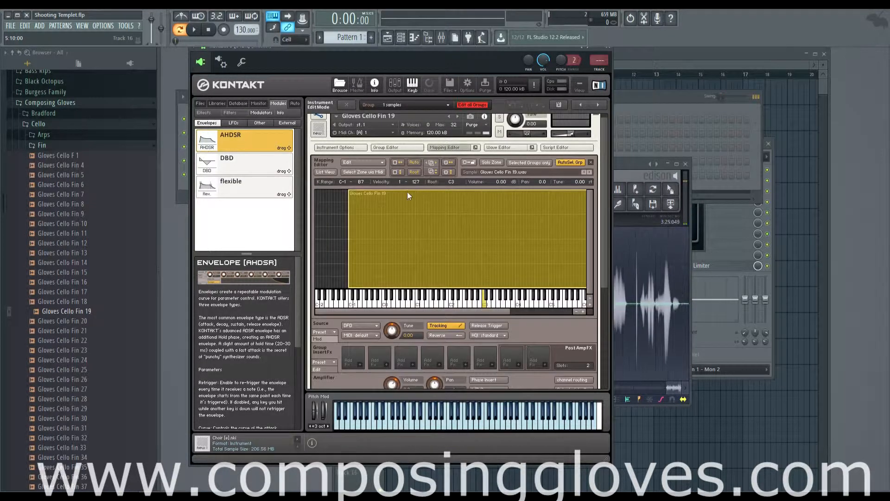
pyautogui.click(499, 148)
pyautogui.scroll(-1, 424, 342)
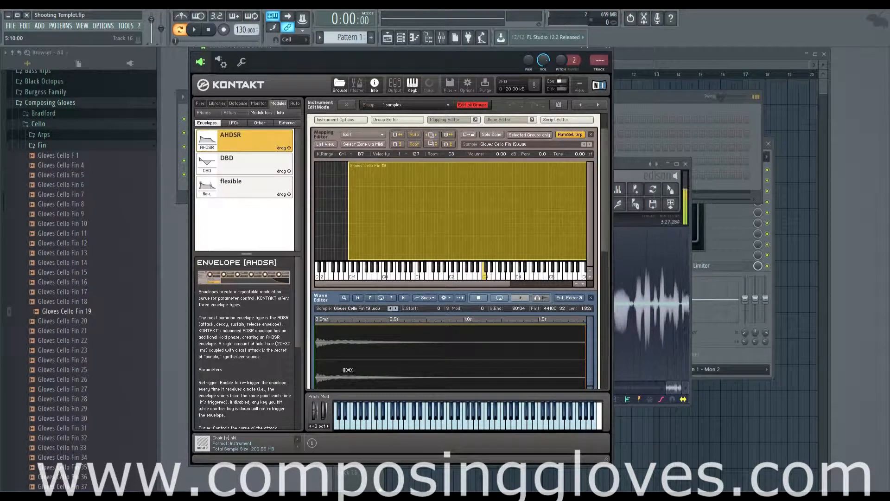
pyautogui.scroll(-1, 605, 271)
pyautogui.scroll(-2, 603, 266)
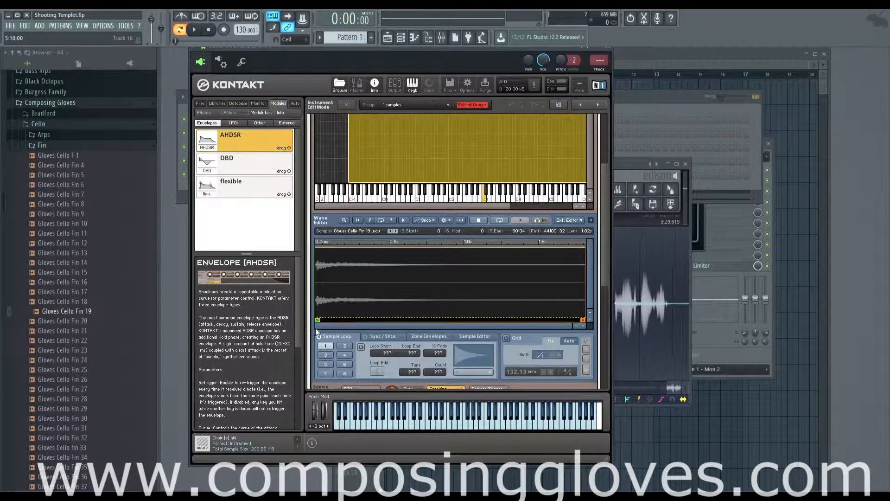
pyautogui.moveTo(317, 320); pyautogui.dragTo(320, 320)
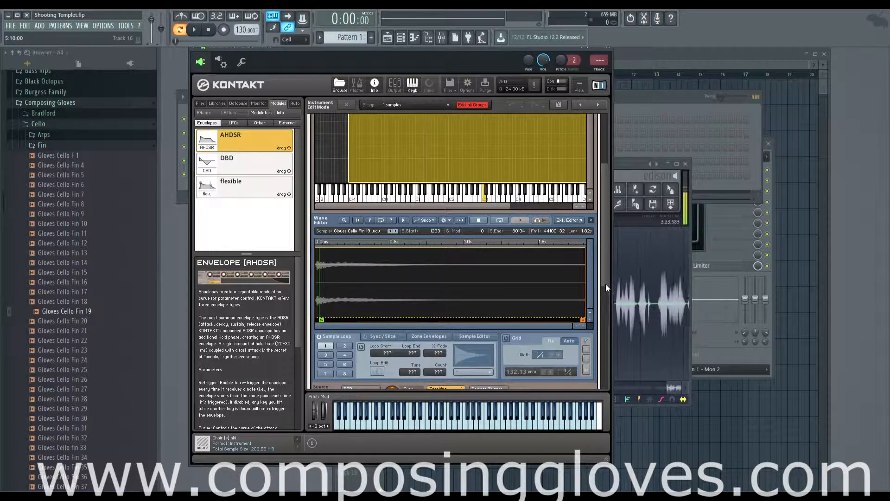
# Open the Amplifier's modulation settings and review the source choices for its velocity modulator, leaving velocity assigned.
pyautogui.scroll(-6, 605, 284)
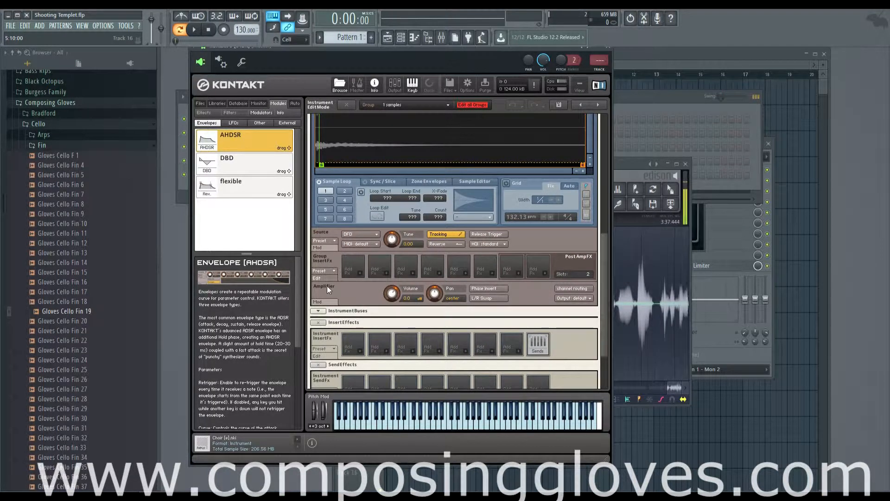
pyautogui.click(325, 301)
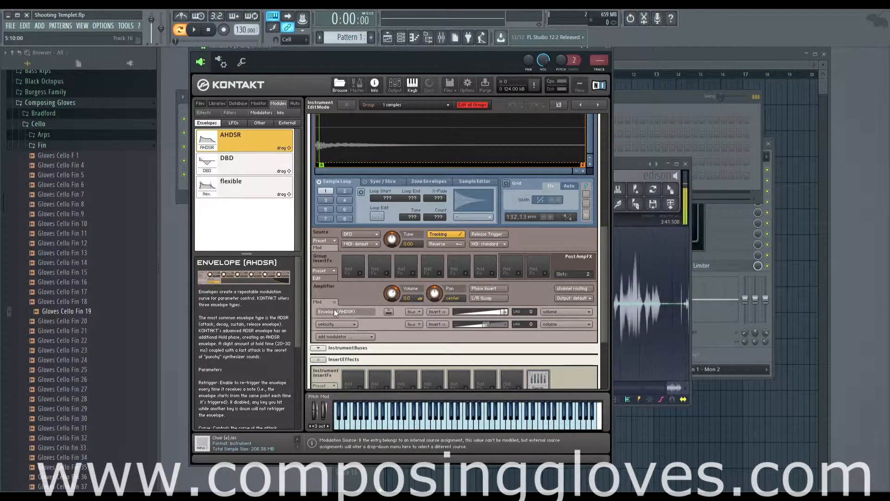
pyautogui.scroll(-1, 334, 309)
pyautogui.click(336, 307)
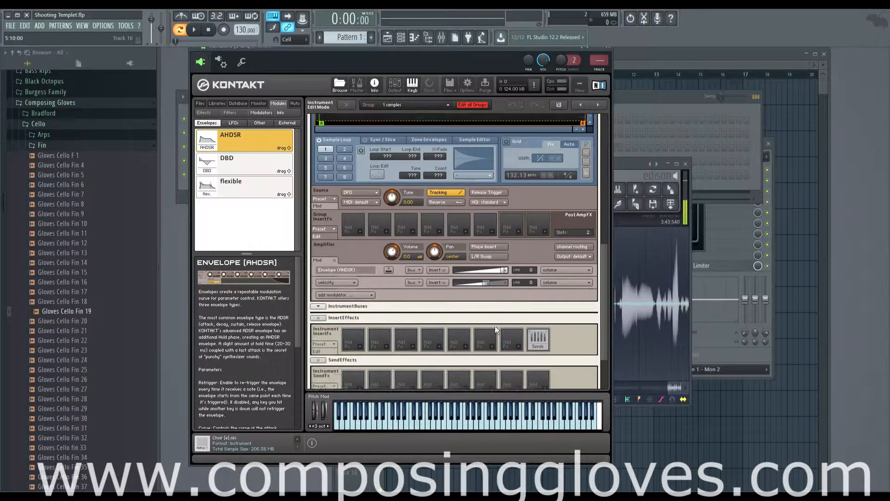
pyautogui.click(339, 235)
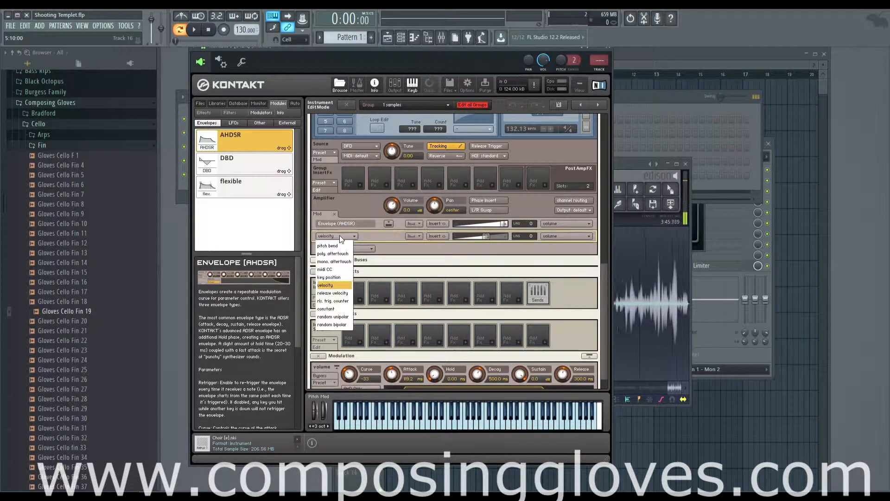
pyautogui.click(339, 235)
# Shorten the volume envelope's attack to about 6 ms.
pyautogui.scroll(-1, 408, 261)
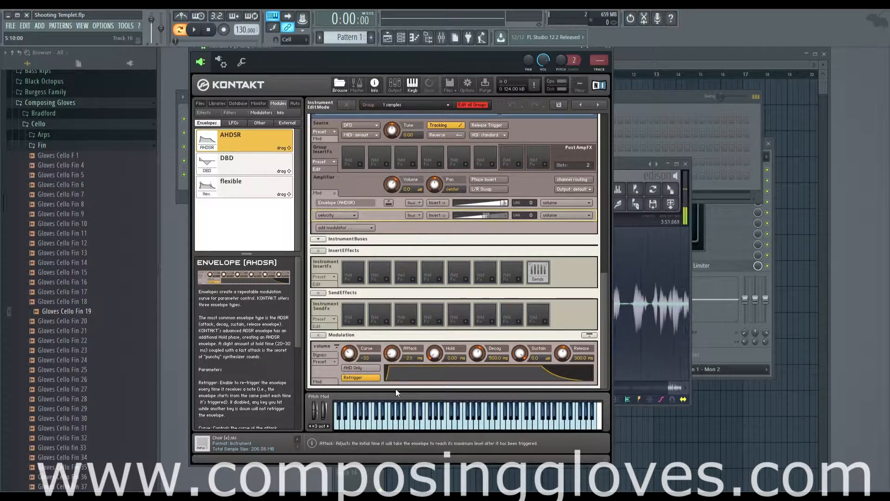
pyautogui.moveTo(396, 388); pyautogui.dragTo(402, 357)
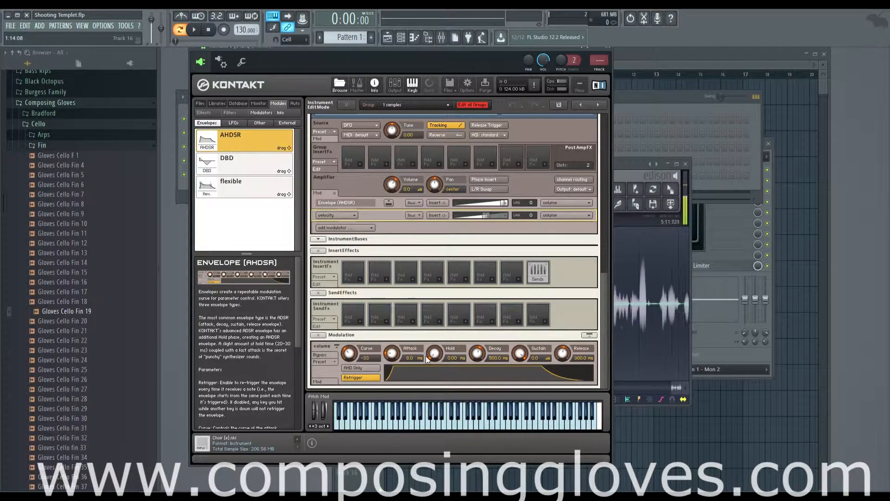
pyautogui.scroll(2, 603, 325)
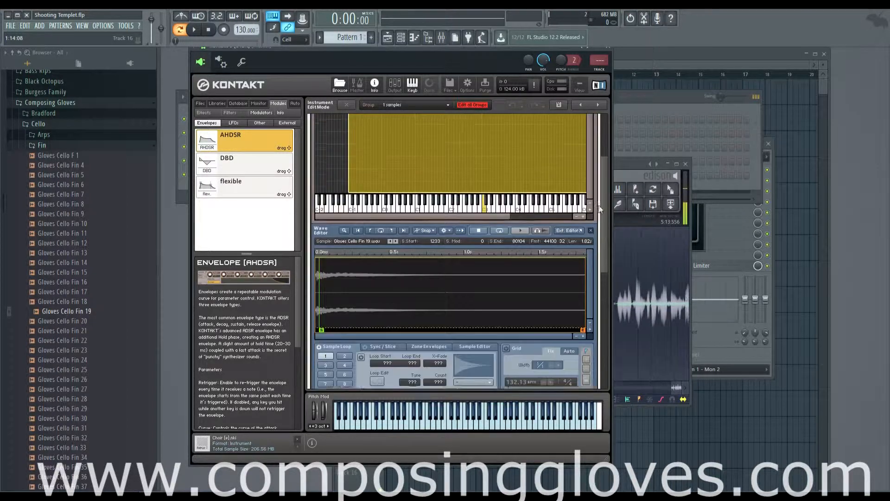
pyautogui.scroll(-2, 600, 324)
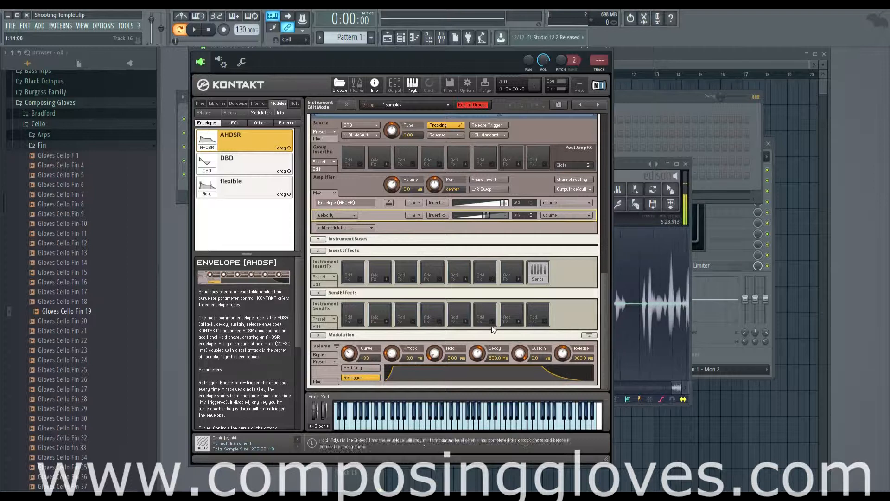
pyautogui.moveTo(405, 356); pyautogui.dragTo(405, 364)
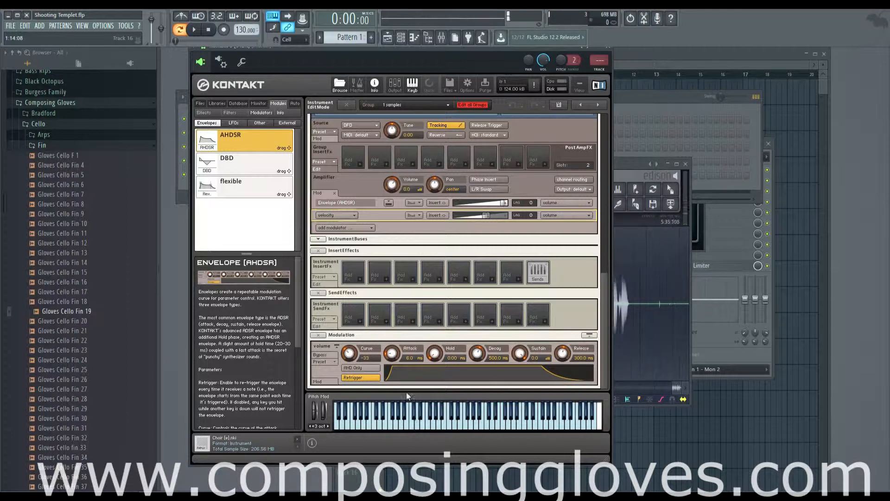
# Set the volume envelope's attack to 0 ms and audition the cello sample on the keyboard.
pyautogui.scroll(-10, 598, 316)
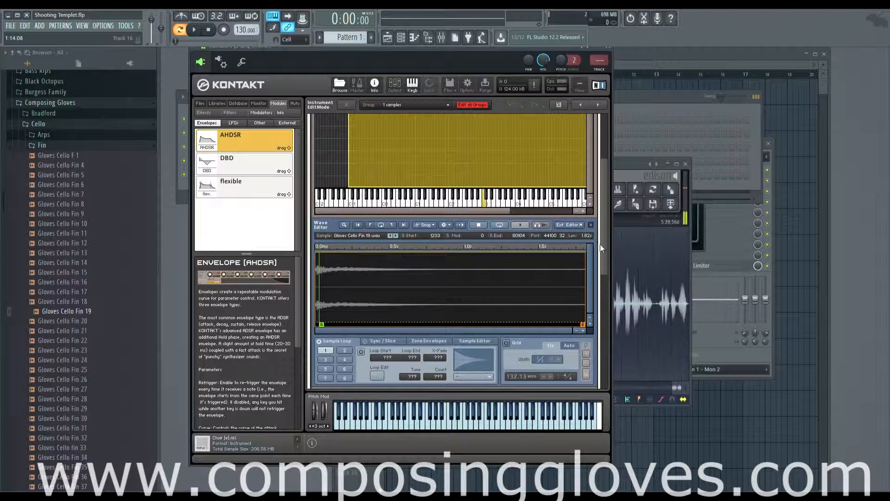
pyautogui.scroll(10, 601, 244)
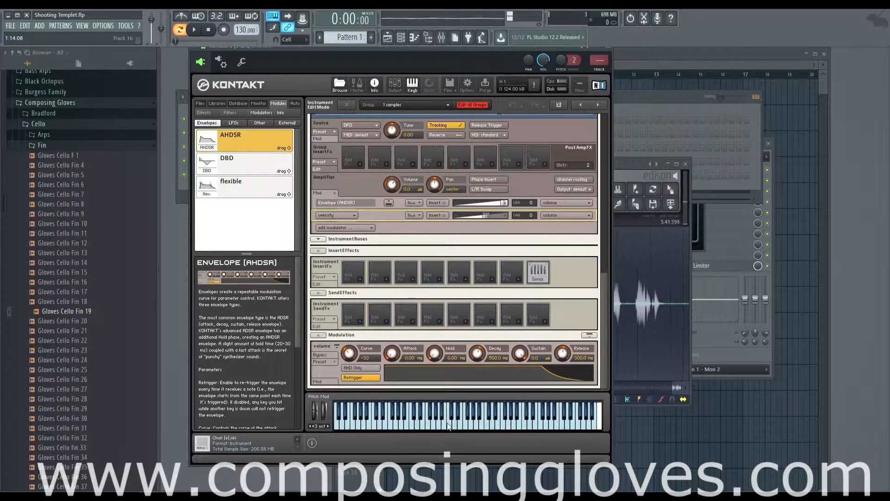
pyautogui.click(469, 424)
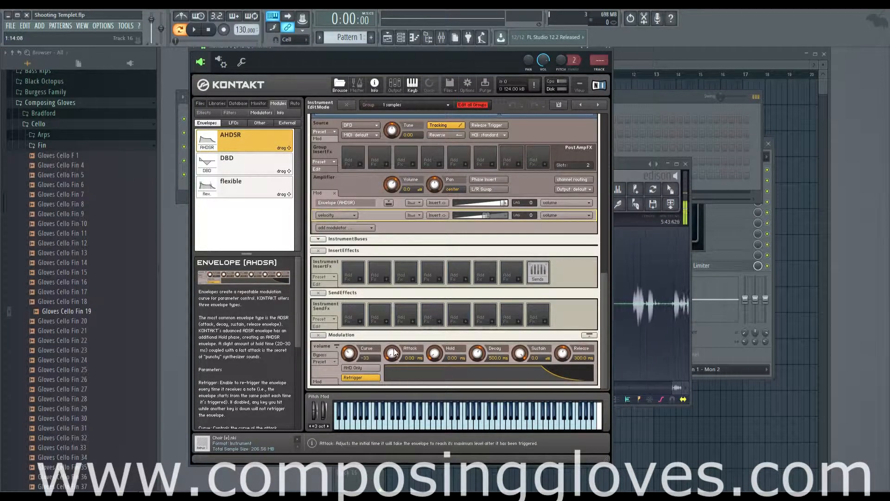
# Set the volume envelope's attack to about 3.1 ms and audition the cello sample at different pitches.
pyautogui.moveTo(393, 354); pyautogui.dragTo(393, 341)
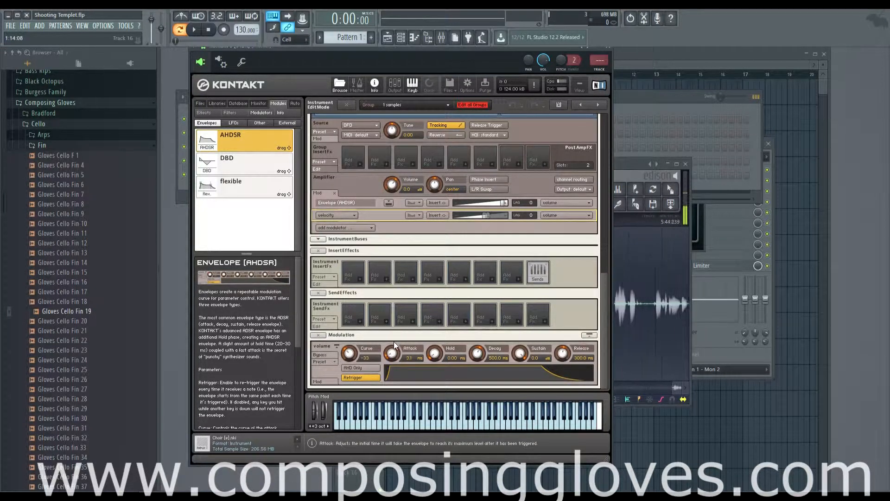
pyautogui.click(436, 425)
pyautogui.click(418, 429)
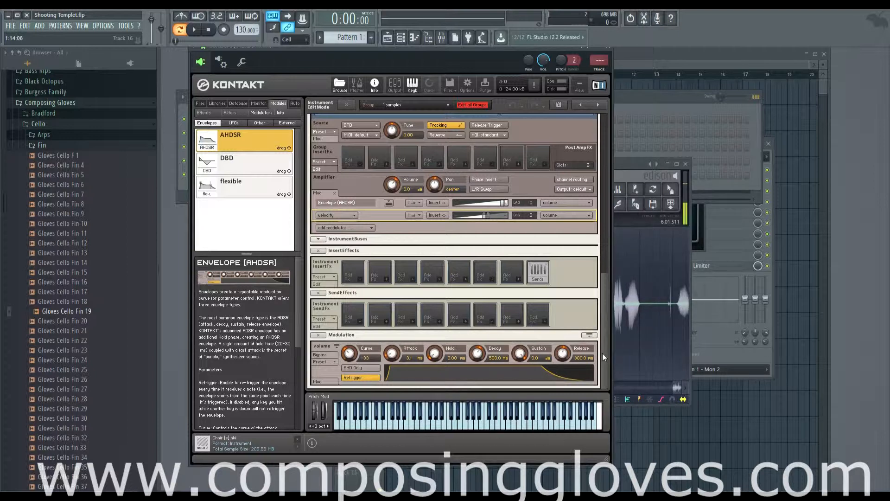
# Collapse the Modulation section and look over the cello sample in the Mapping Editor and Wave Editor.
pyautogui.scroll(5, 474, 277)
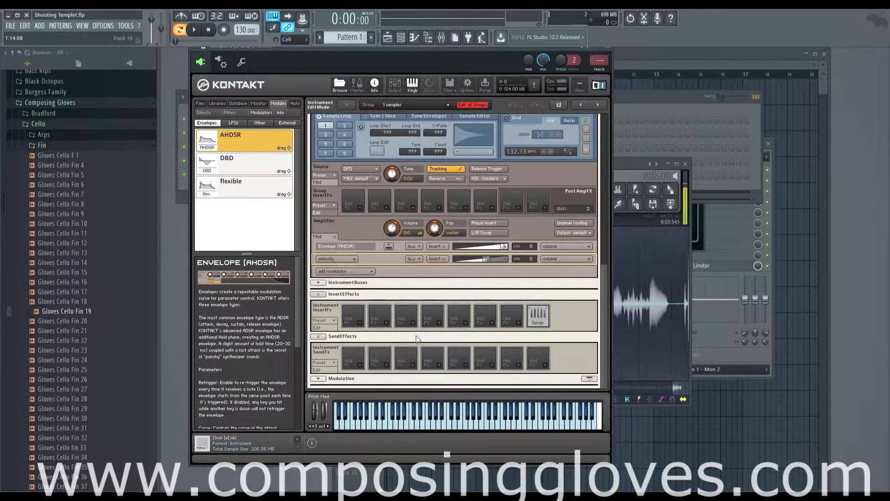
pyautogui.scroll(10, 474, 277)
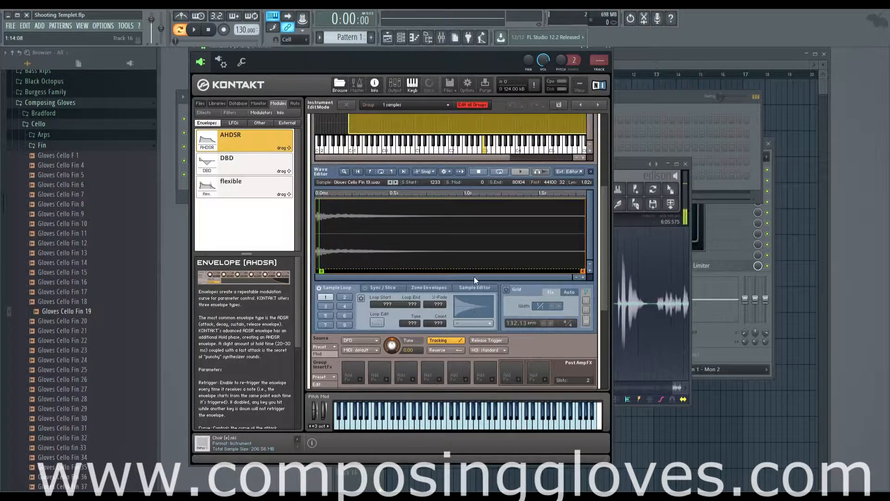
pyautogui.scroll(4, 474, 276)
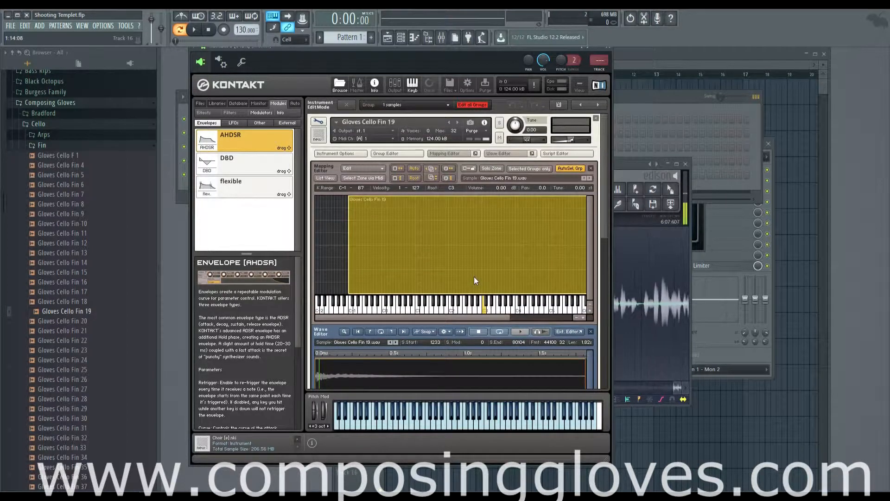
pyautogui.scroll(-8, 468, 276)
pyautogui.scroll(-4, 464, 279)
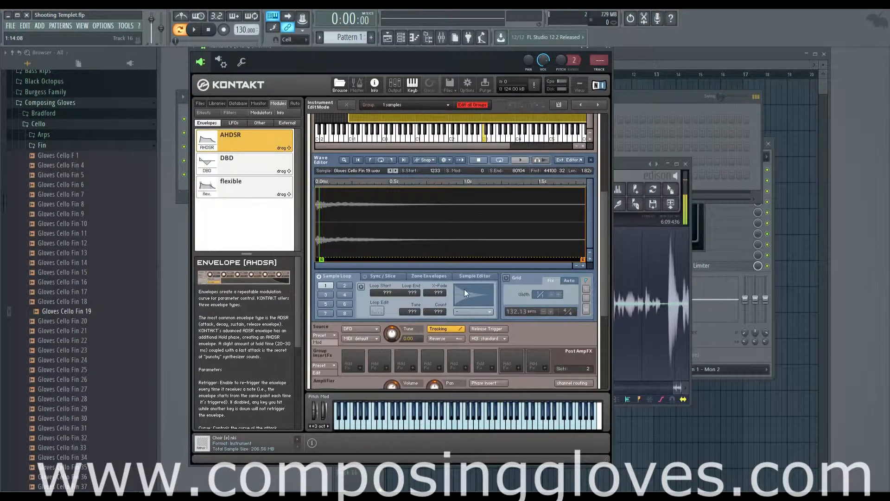
# Collapse the Amplifier module's modulation assignments, hiding its envelope and velocity rows.
pyautogui.scroll(3, 463, 292)
pyautogui.scroll(-4, 469, 292)
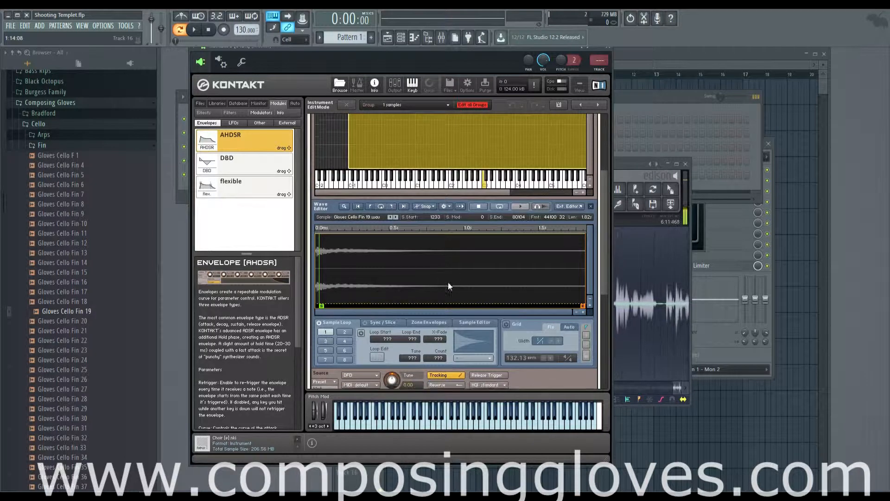
pyautogui.scroll(-3, 487, 315)
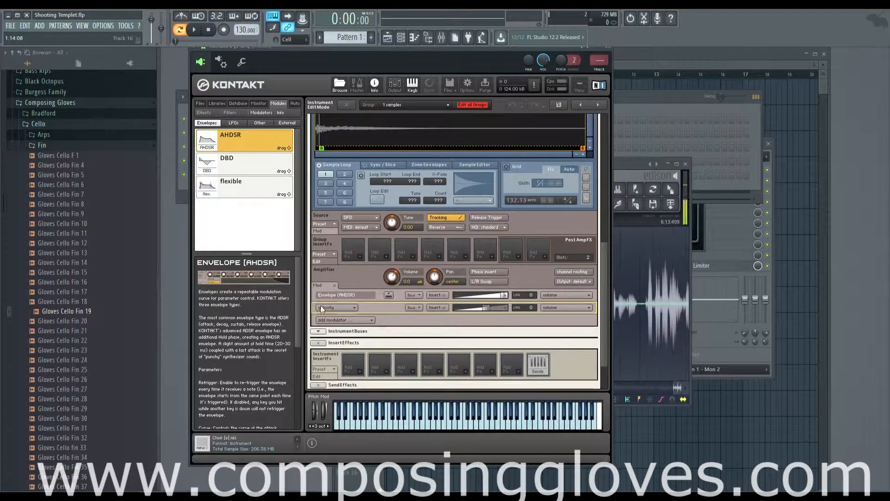
pyautogui.click(333, 284)
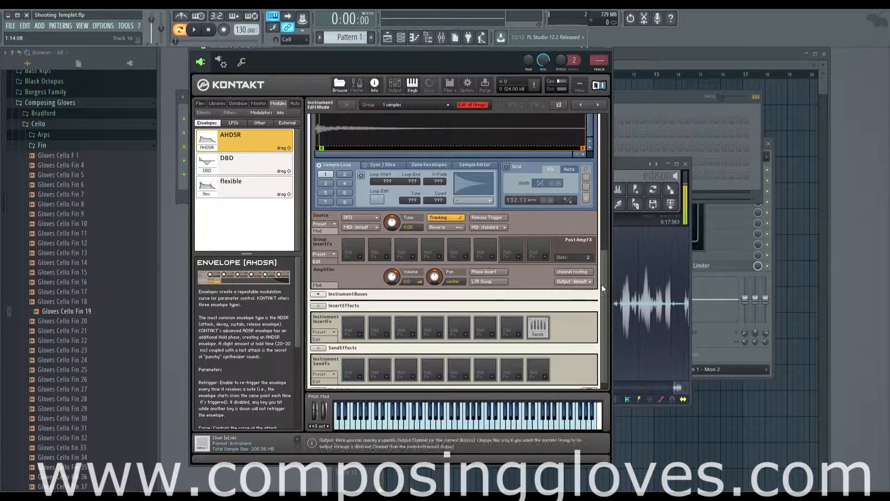
# Collapse the Send Effects section of the cello instrument.
pyautogui.scroll(6, 444, 266)
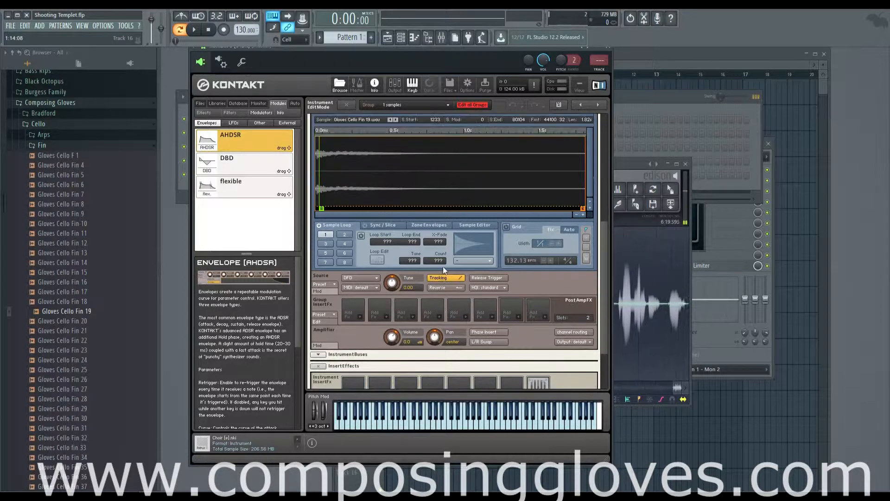
pyautogui.scroll(4, 443, 266)
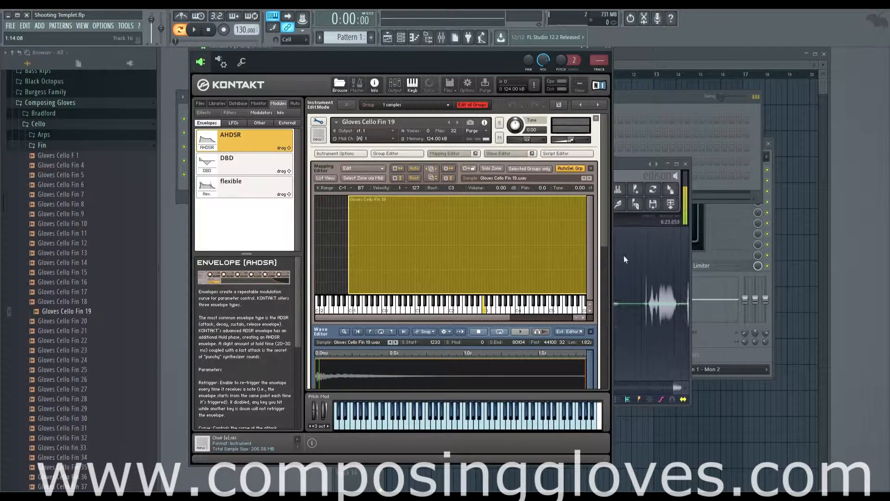
pyautogui.scroll(-10, 604, 238)
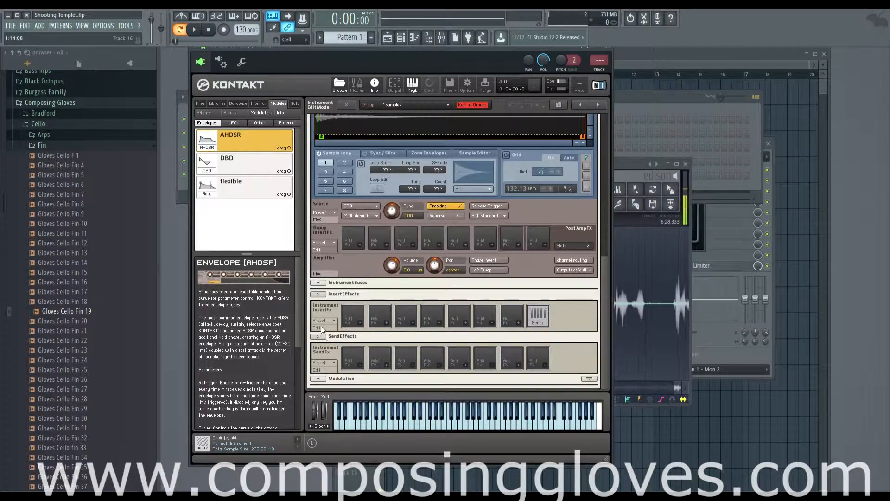
pyautogui.scroll(4, 318, 324)
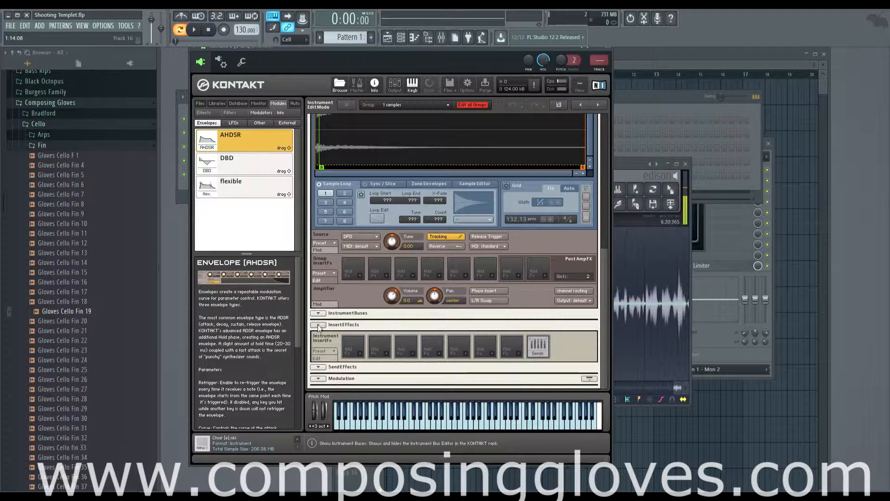
# Bring the Edison recording window in front of the Kontakt instrument.
pyautogui.scroll(6, 336, 325)
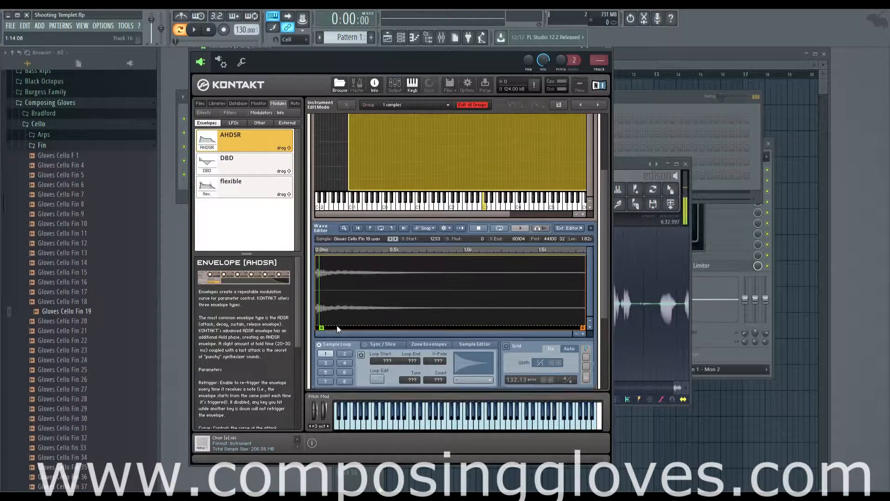
pyautogui.scroll(1, 337, 325)
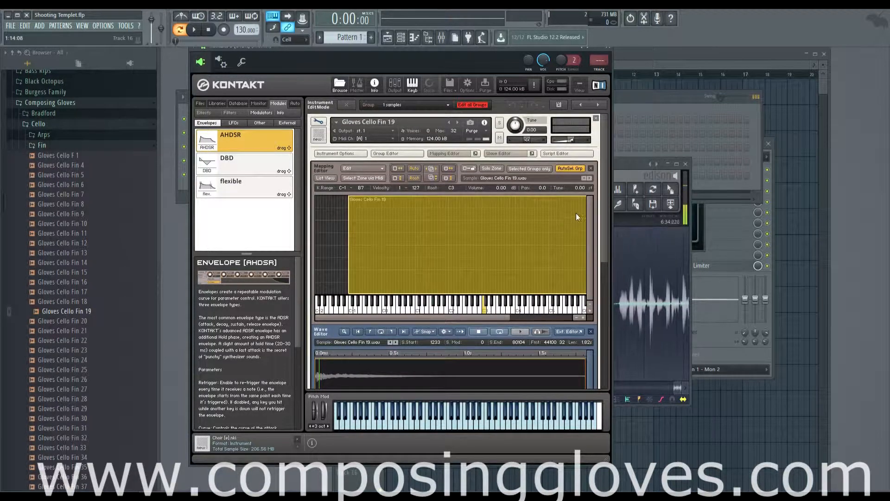
pyautogui.click(630, 163)
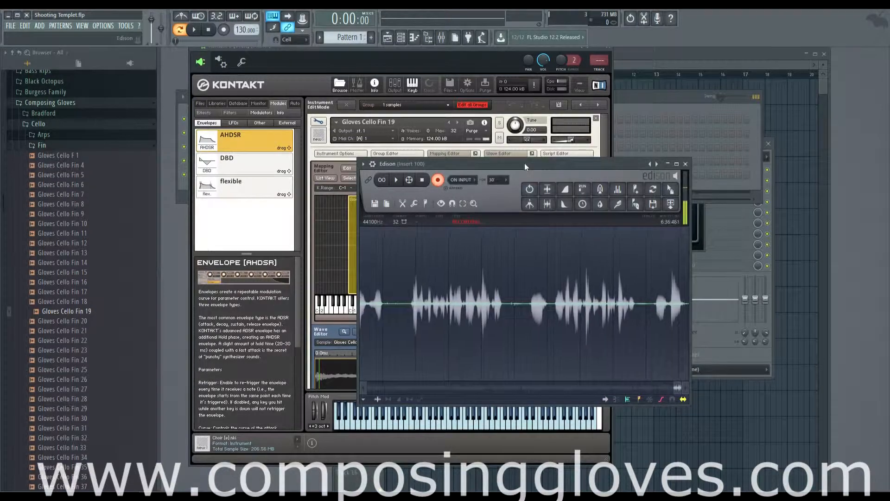